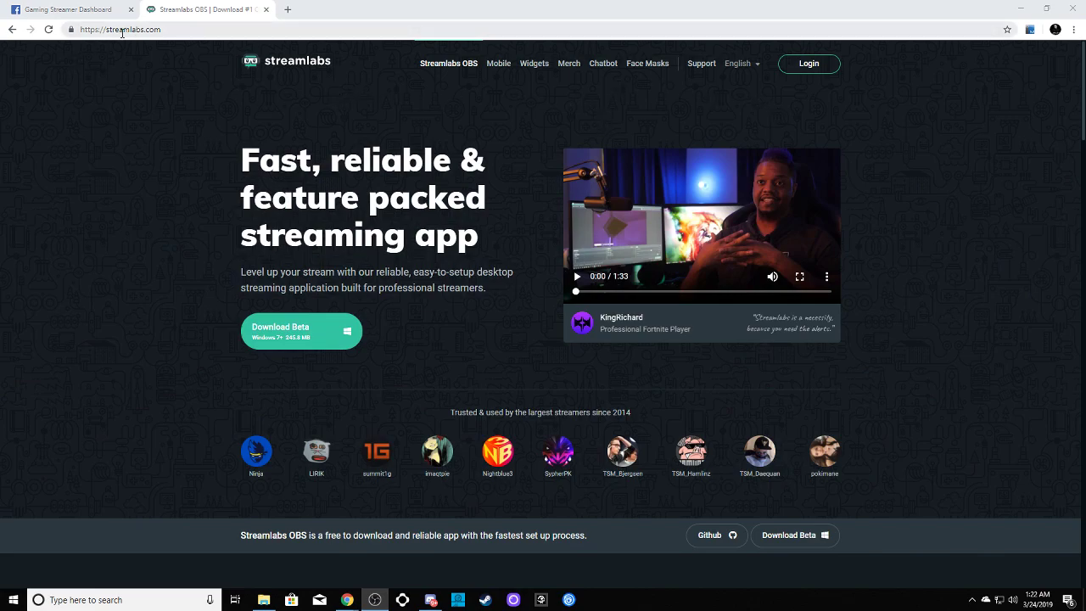
Start the Streamlabs login with Facebook, reaching Facebook's permission request.
{"action": "left_click", "coordinate": [816, 66]}
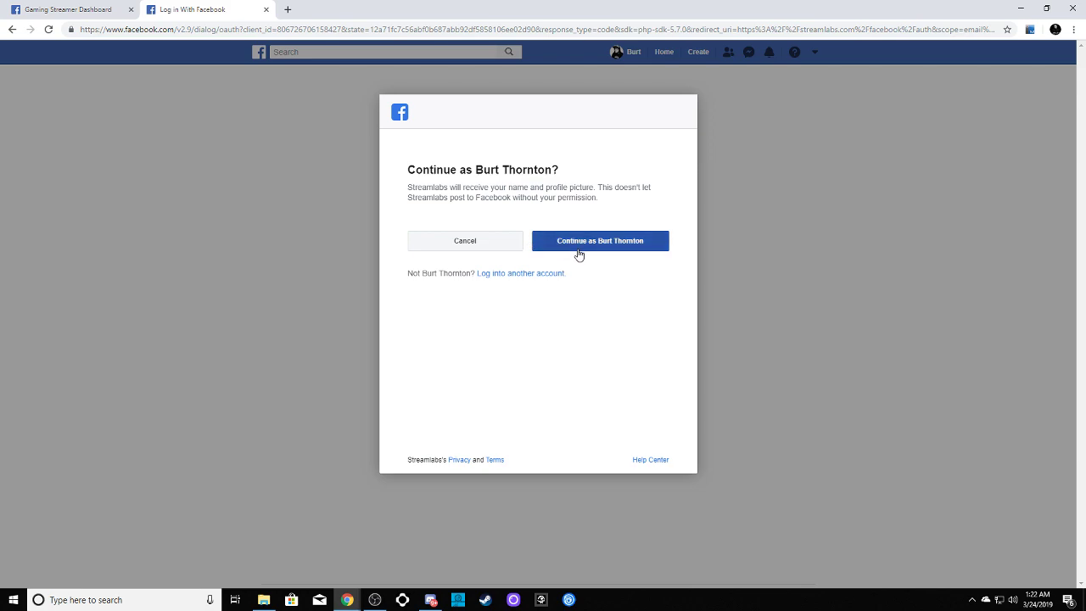
Approve Streamlabs' Facebook permissions for the PhlawlessGaming page only, finishing on the dashboard.
{"action": "left_click", "coordinate": [623, 251]}
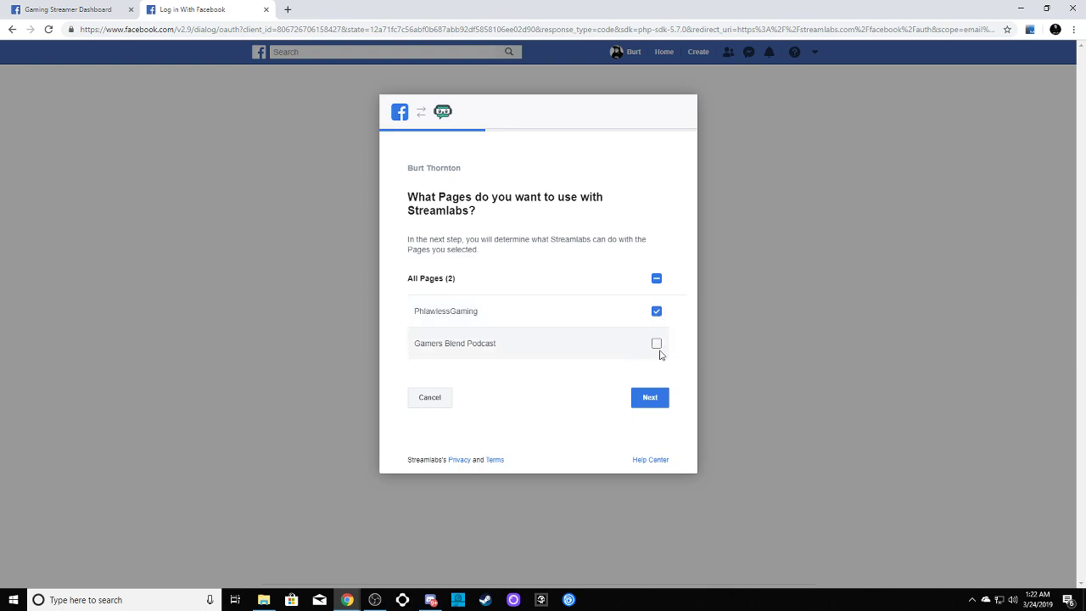
{"action": "left_click", "coordinate": [650, 402]}
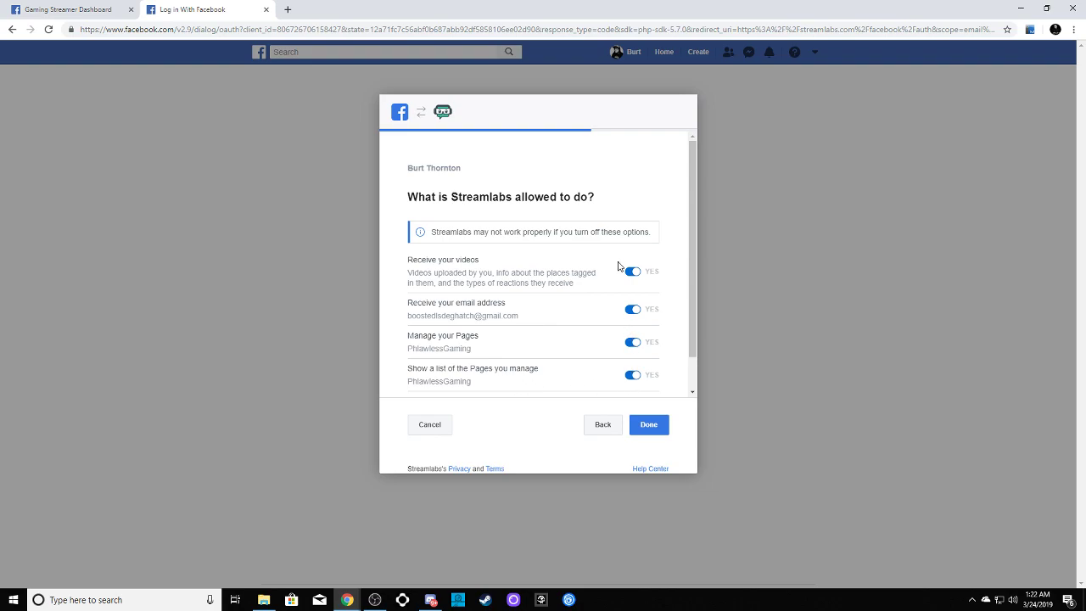
{"action": "left_click", "coordinate": [648, 424]}
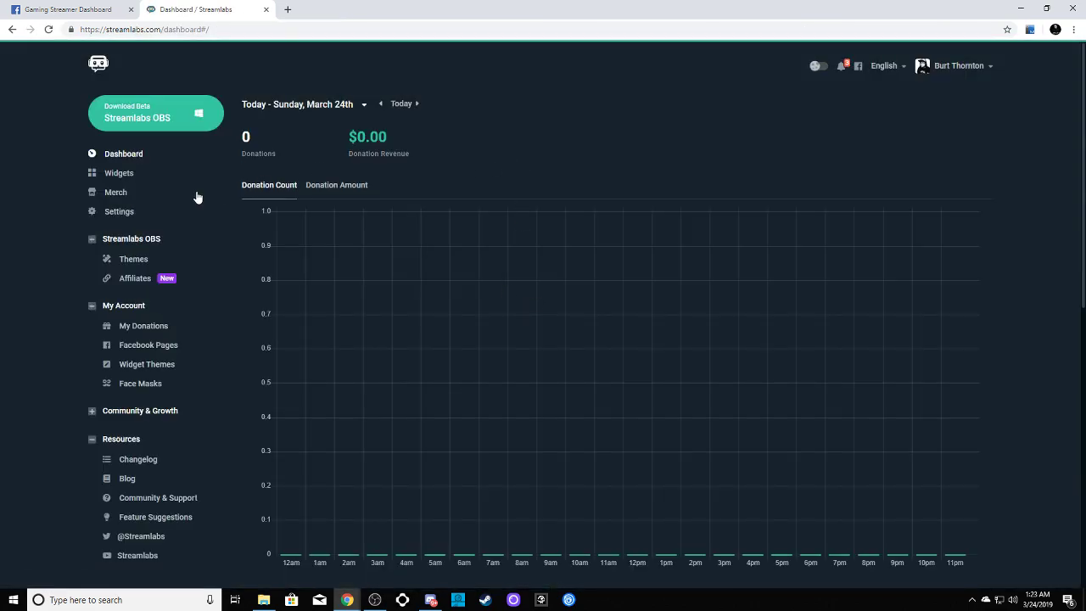
Open the Alert Box widget from the Widgets gallery and scroll down to its alert-type tabs.
{"action": "left_click", "coordinate": [120, 179]}
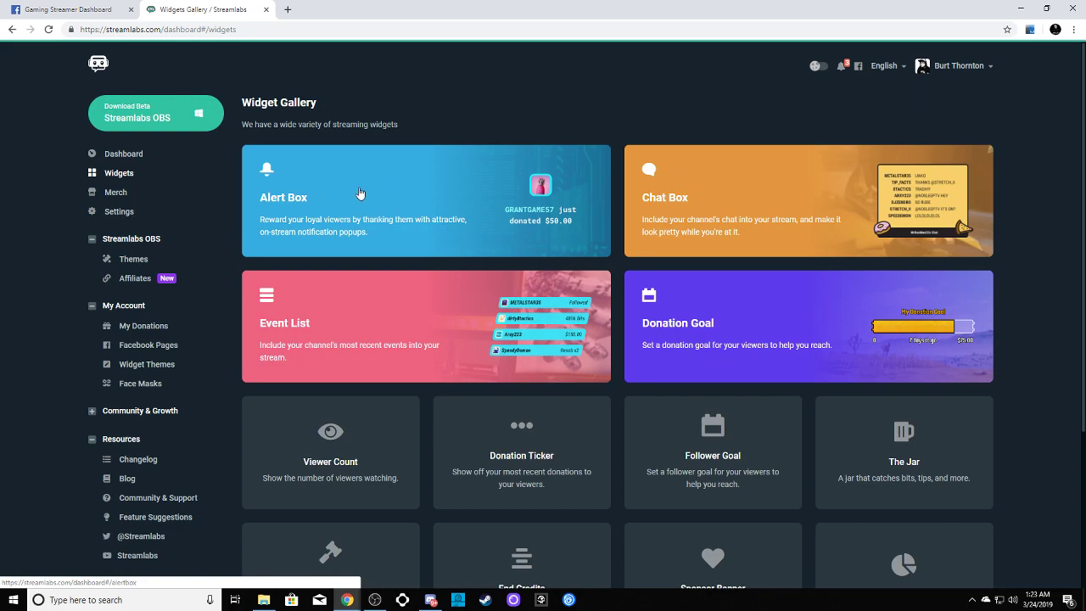
{"action": "left_click", "coordinate": [412, 218]}
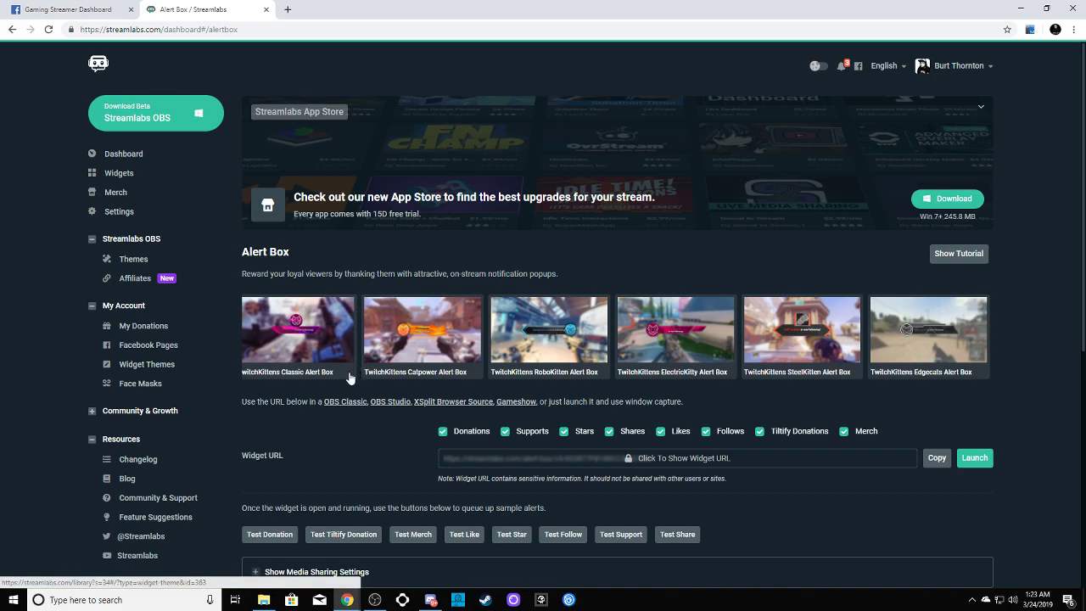
{"action": "scroll", "coordinate": [344, 422], "scroll_direction": "down", "scroll_amount": 1}
{"action": "scroll", "coordinate": [343, 416], "scroll_direction": "down", "scroll_amount": 2}
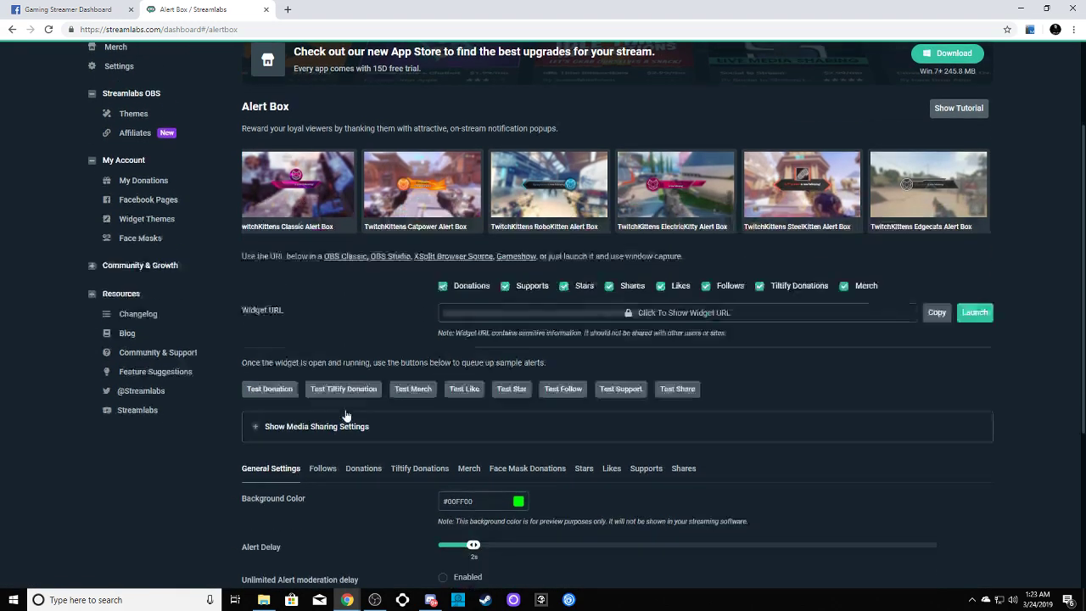
{"action": "scroll", "coordinate": [335, 386], "scroll_direction": "down", "scroll_amount": 2}
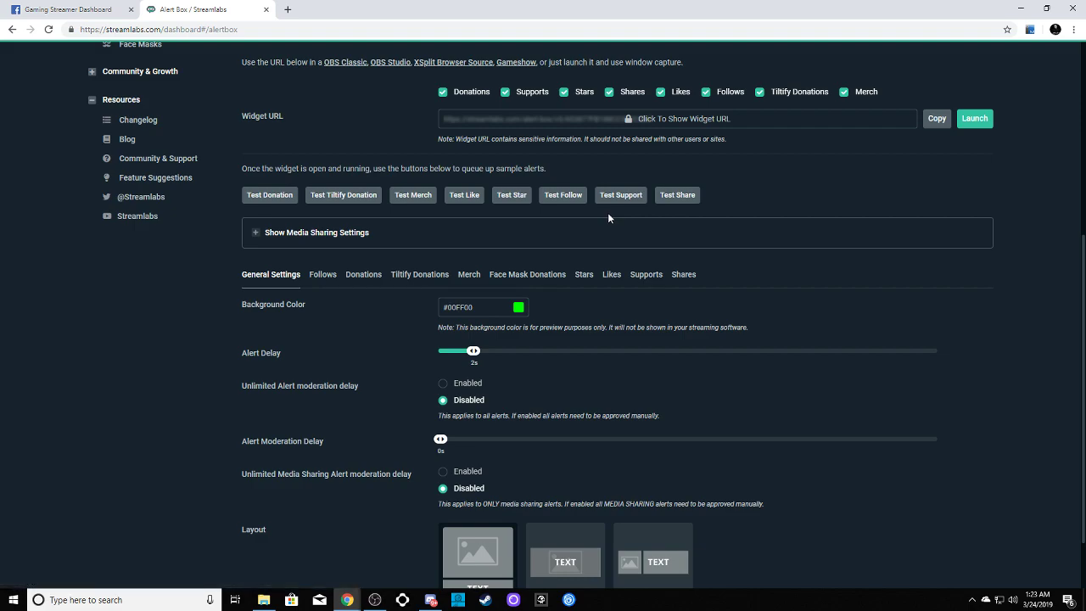
Show the Follows alert settings and choose the image-above-text layout after trying the others.
{"action": "left_click", "coordinate": [322, 276]}
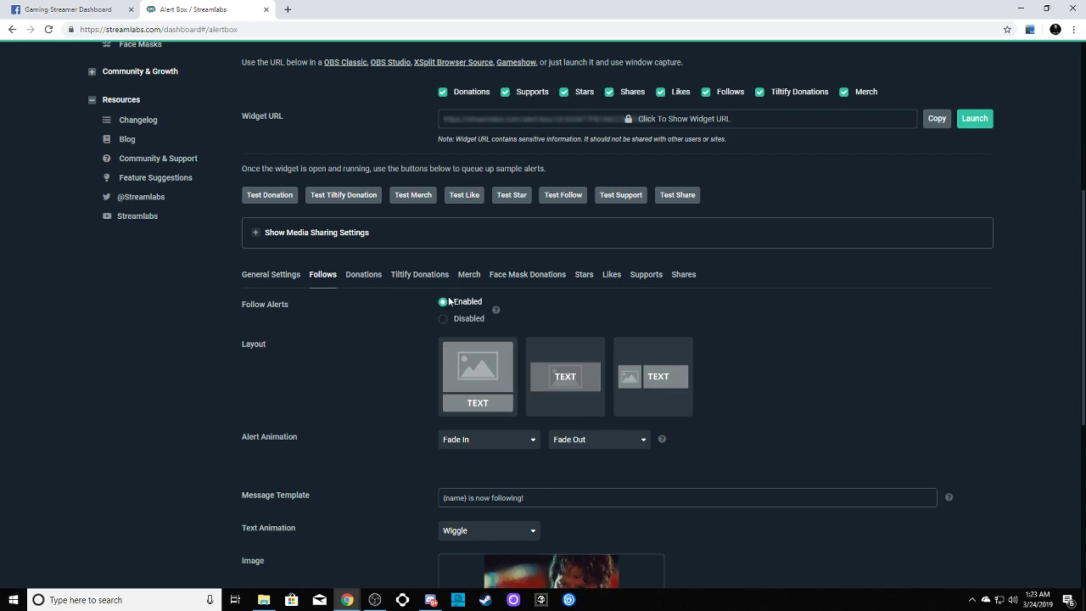
{"action": "scroll", "coordinate": [387, 328], "scroll_direction": "down", "scroll_amount": 2}
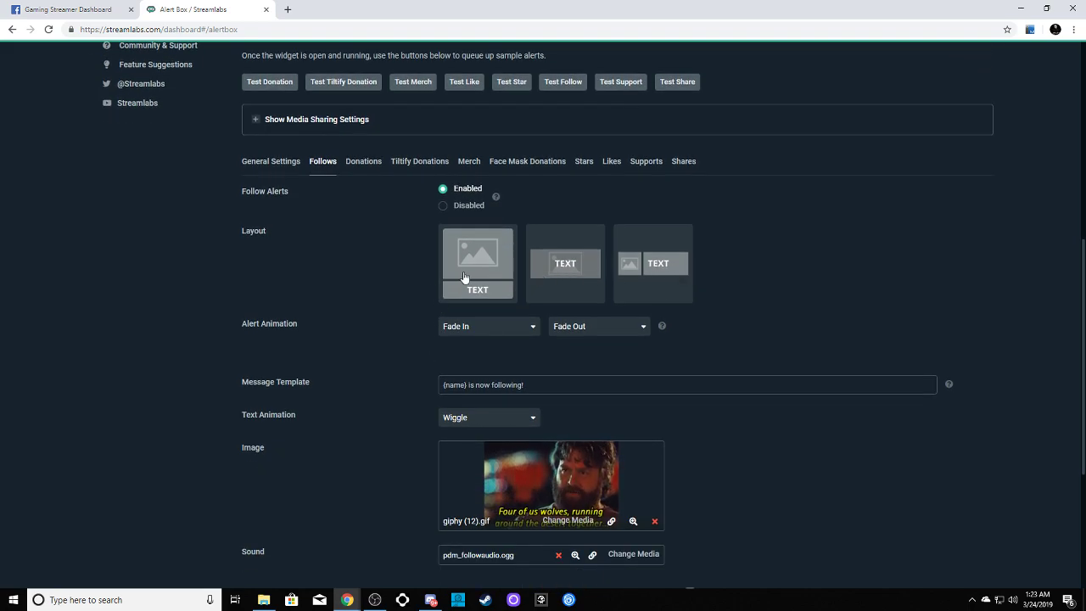
{"action": "left_click", "coordinate": [570, 264]}
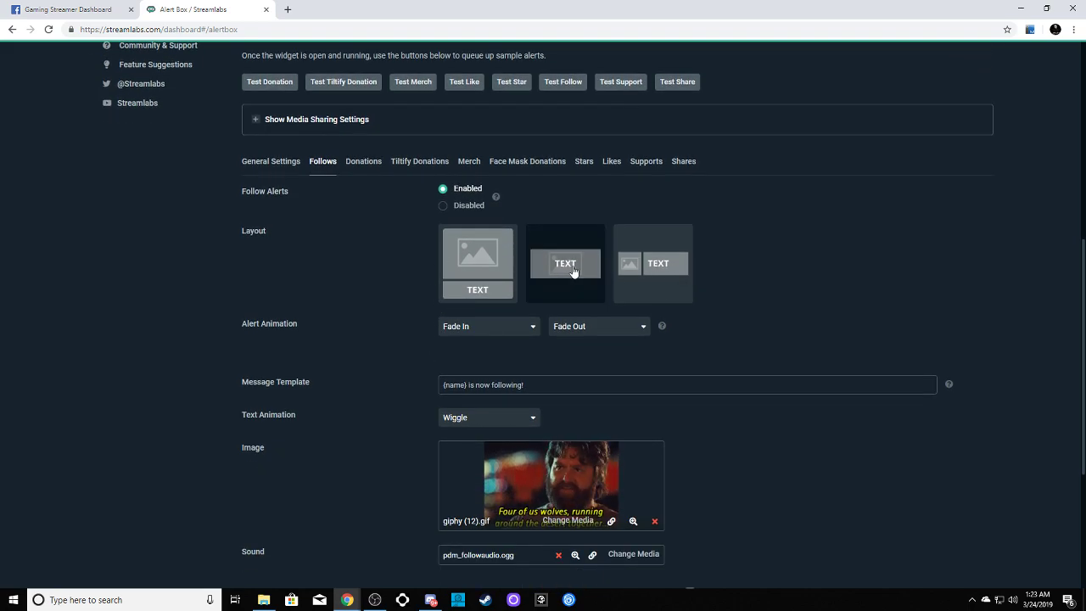
{"action": "left_click", "coordinate": [652, 272]}
{"action": "left_click", "coordinate": [471, 278]}
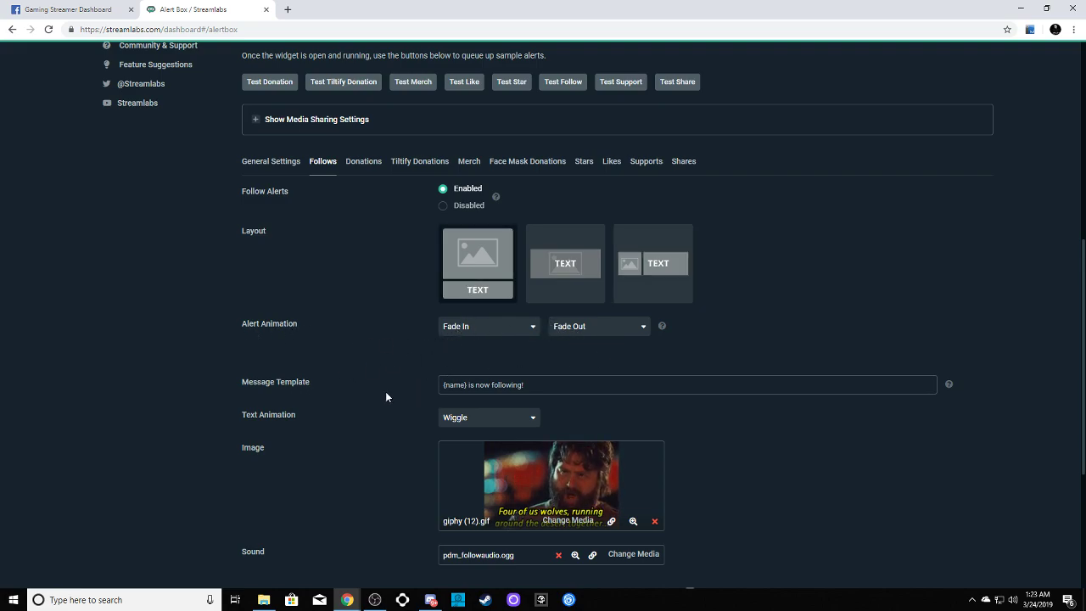
Keep Fade In as the follow alert animation and review the '{name} is now following!' template.
{"action": "left_click", "coordinate": [522, 326]}
{"action": "scroll", "coordinate": [480, 420], "scroll_direction": "down", "scroll_amount": 1}
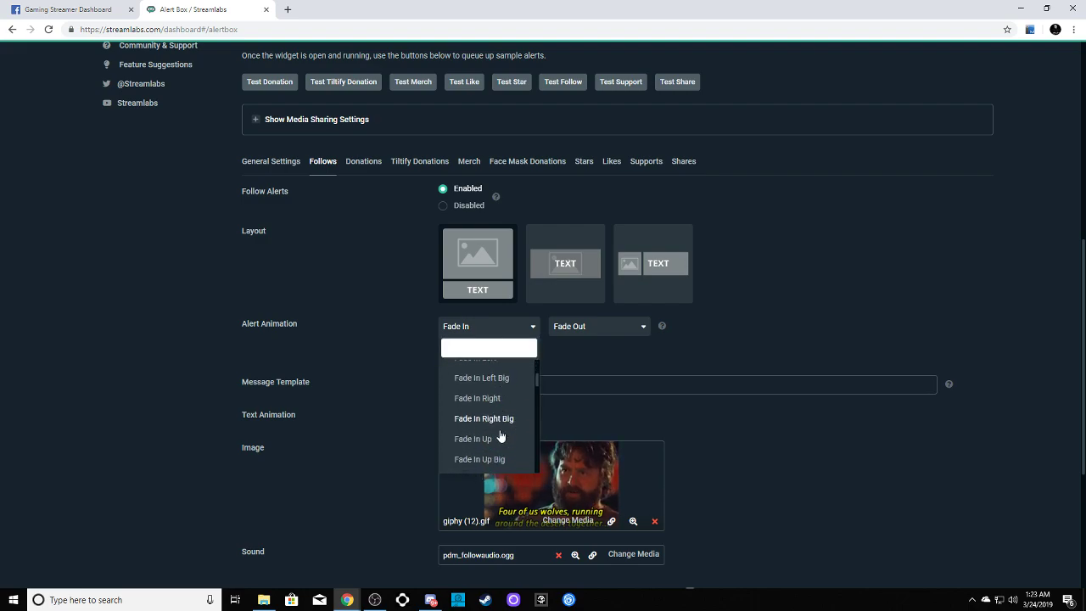
{"action": "scroll", "coordinate": [492, 424], "scroll_direction": "down", "scroll_amount": 1}
{"action": "scroll", "coordinate": [501, 412], "scroll_direction": "up", "scroll_amount": 2}
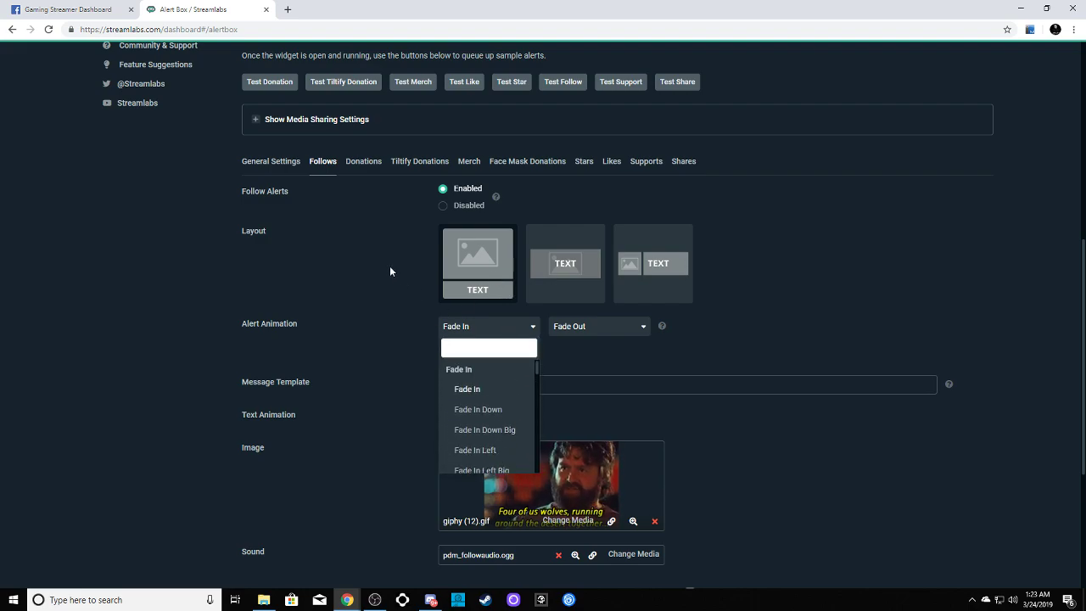
{"action": "left_click", "coordinate": [467, 390]}
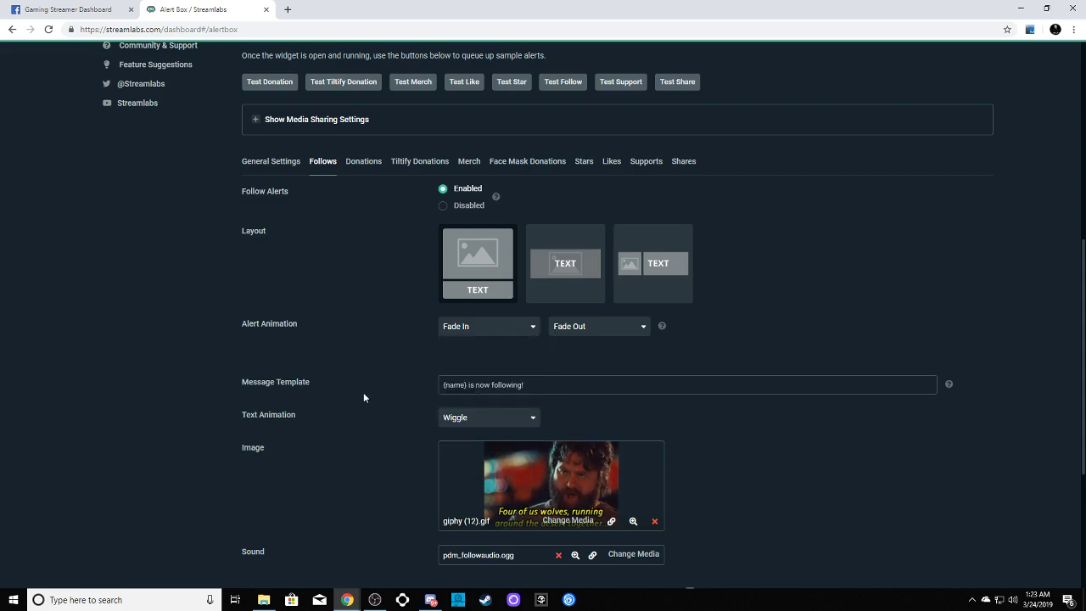
{"action": "left_click", "coordinate": [624, 385]}
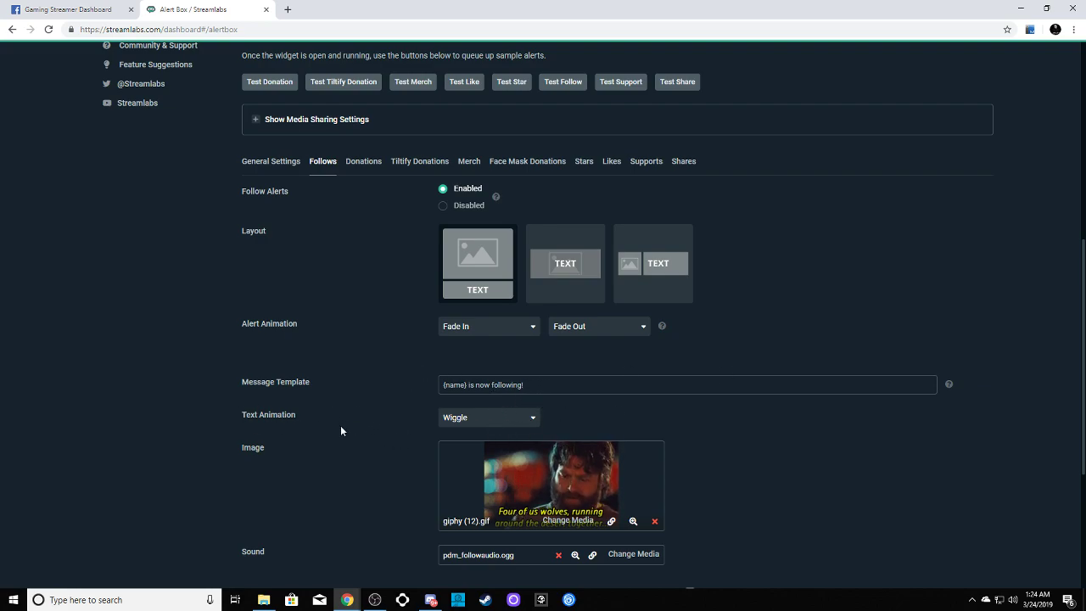
Change the follow alert text animation from Wiggle to None, briefly trying Bounce first.
{"action": "scroll", "coordinate": [268, 433], "scroll_direction": "down", "scroll_amount": 1}
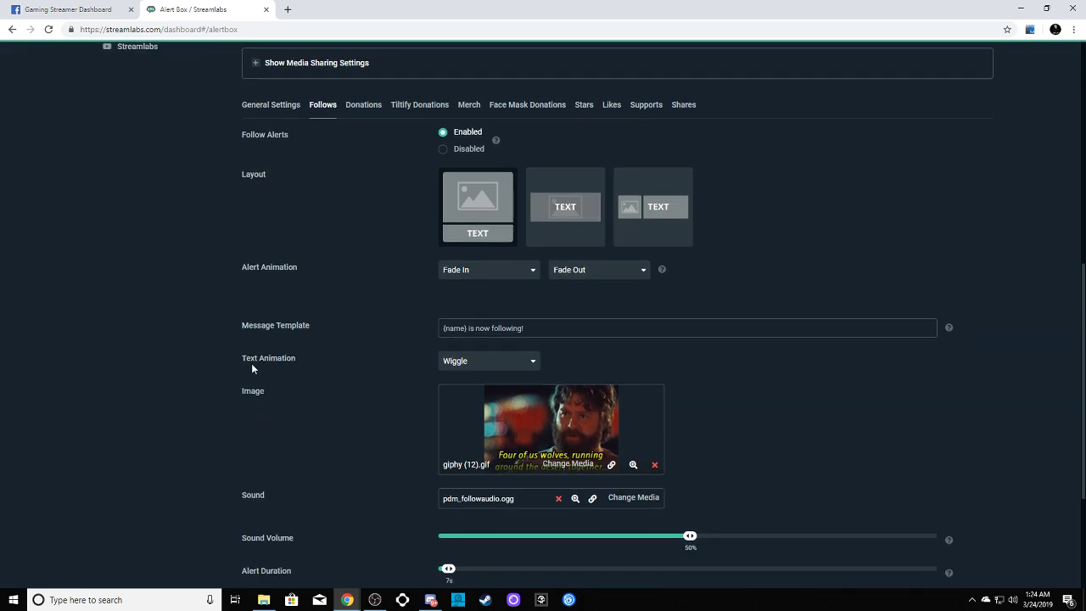
{"action": "left_click", "coordinate": [516, 367]}
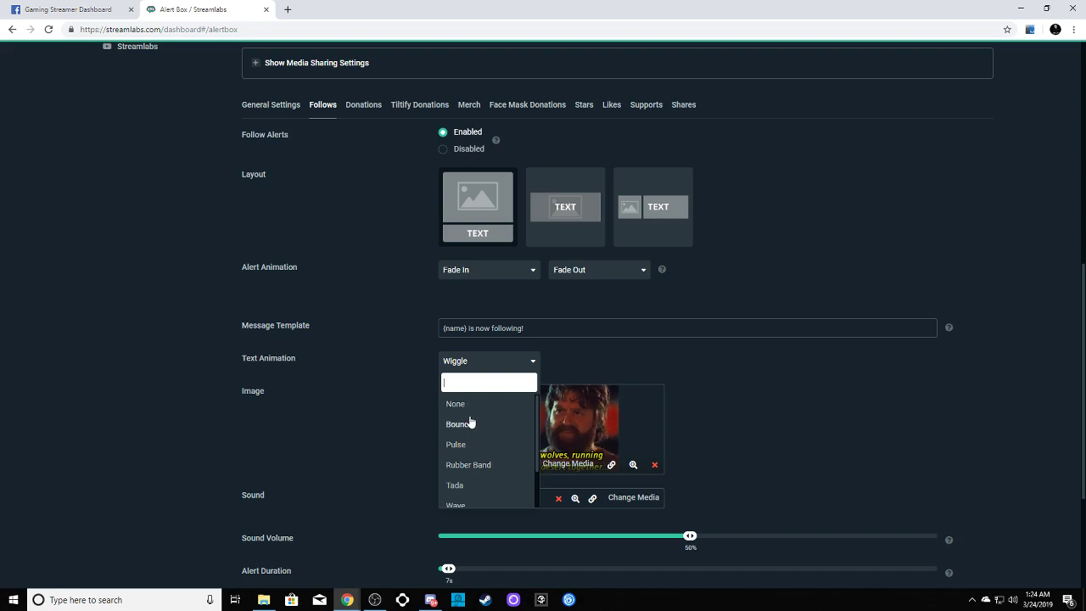
{"action": "left_click", "coordinate": [475, 424]}
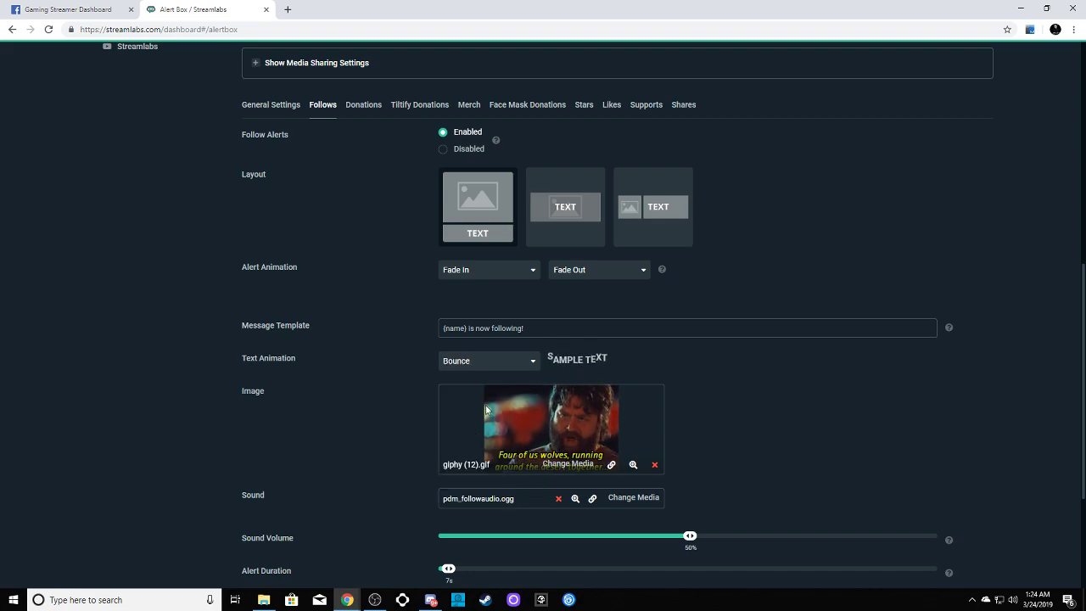
{"action": "left_click", "coordinate": [526, 368]}
{"action": "left_click", "coordinate": [462, 404]}
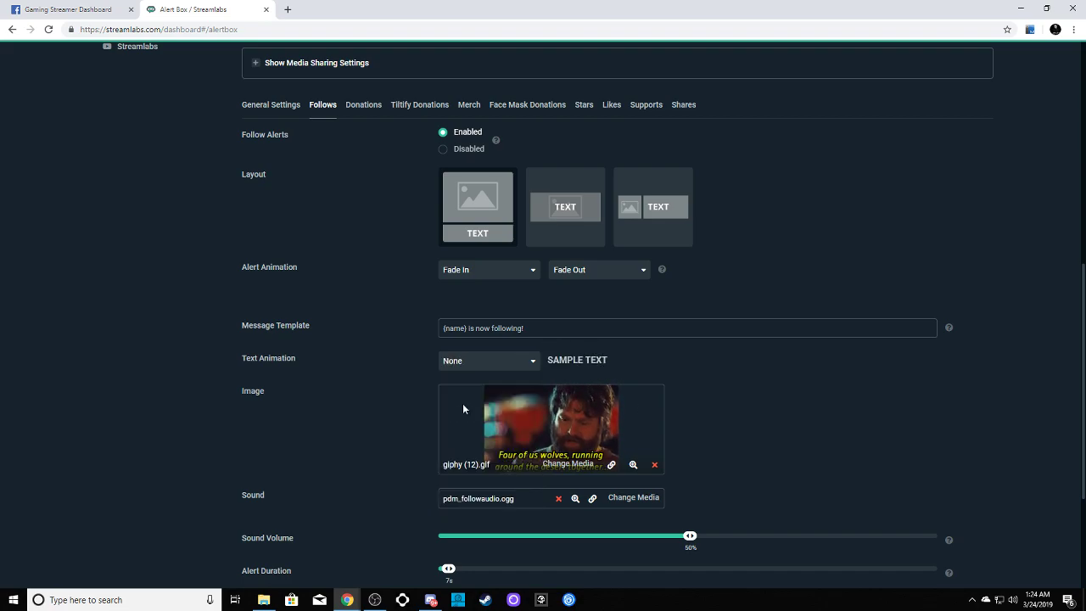
{"action": "scroll", "coordinate": [305, 444], "scroll_direction": "down", "scroll_amount": 1}
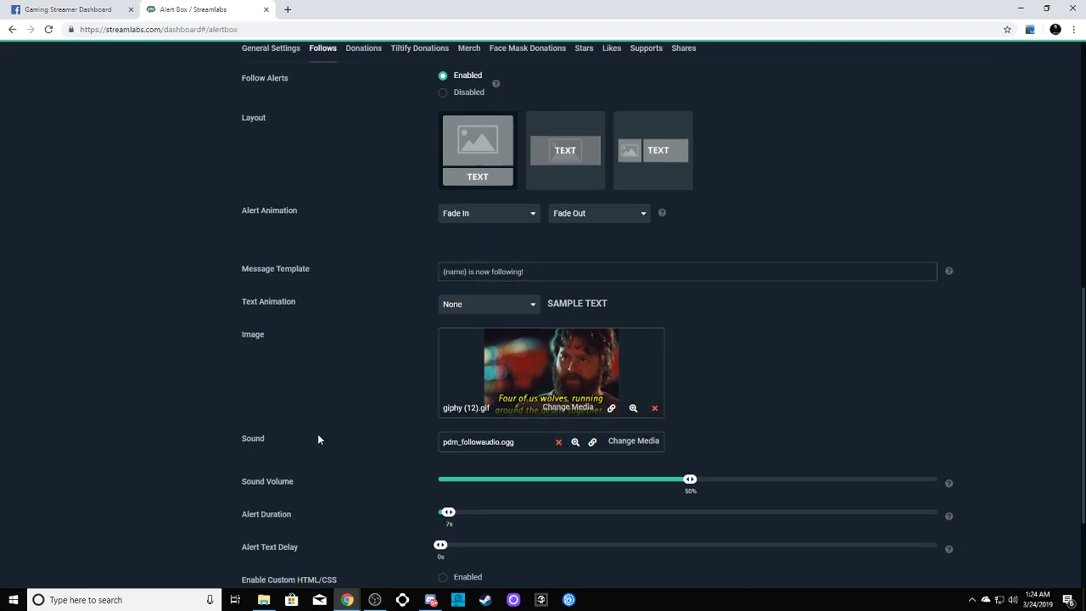
{"action": "scroll", "coordinate": [318, 433], "scroll_direction": "down", "scroll_amount": 1}
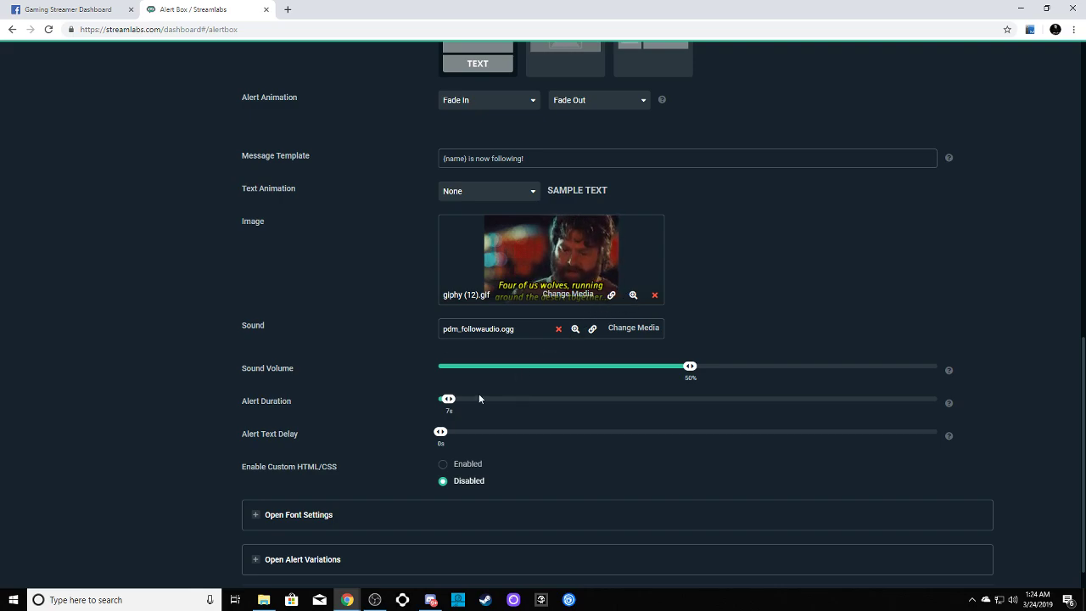
Set the follow alert duration to 9 seconds and leave custom HTML/CSS disabled after previewing it.
{"action": "left_click_drag", "start_coordinate": [447, 399], "coordinate": [454, 401]}
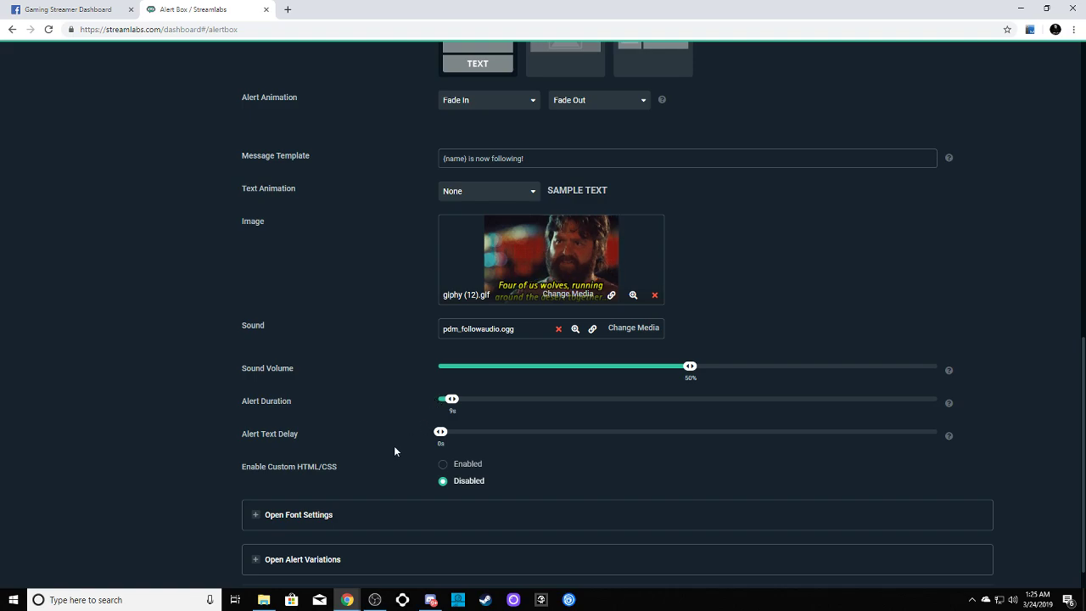
{"action": "scroll", "coordinate": [380, 448], "scroll_direction": "down", "scroll_amount": 1}
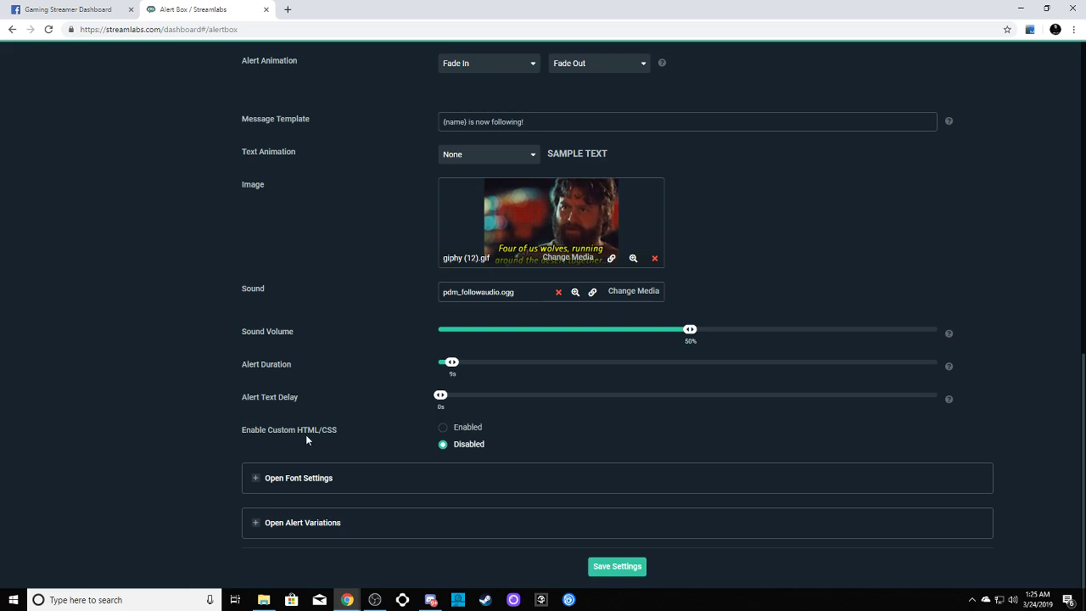
{"action": "left_click", "coordinate": [442, 430]}
{"action": "scroll", "coordinate": [382, 552], "scroll_direction": "down", "scroll_amount": 2}
{"action": "scroll", "coordinate": [231, 484], "scroll_direction": "down", "scroll_amount": 2}
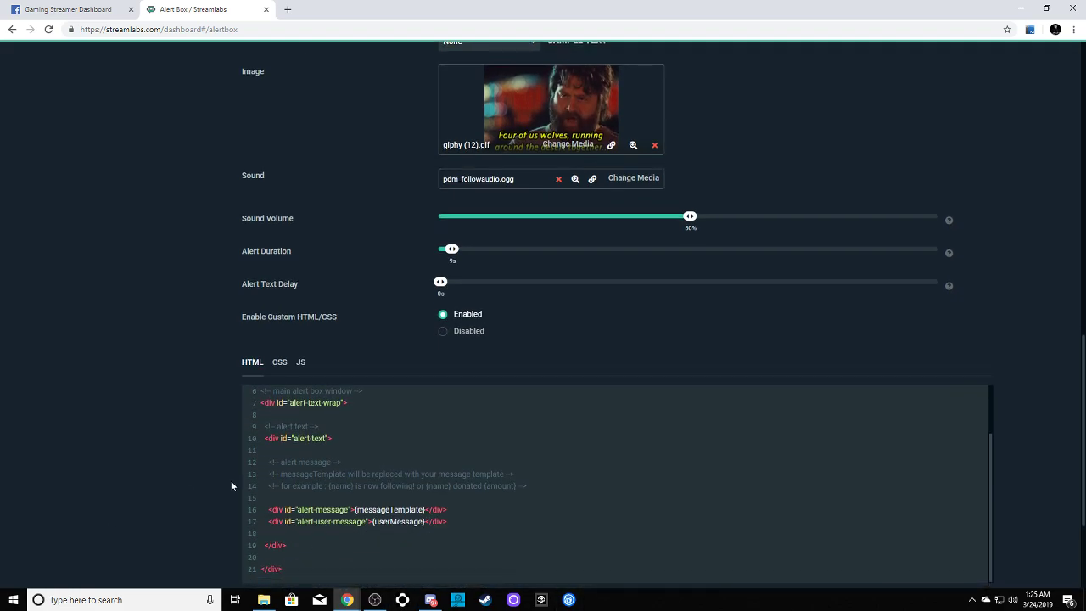
{"action": "scroll", "coordinate": [156, 502], "scroll_direction": "down", "scroll_amount": 2}
{"action": "scroll", "coordinate": [407, 365], "scroll_direction": "up", "scroll_amount": 2}
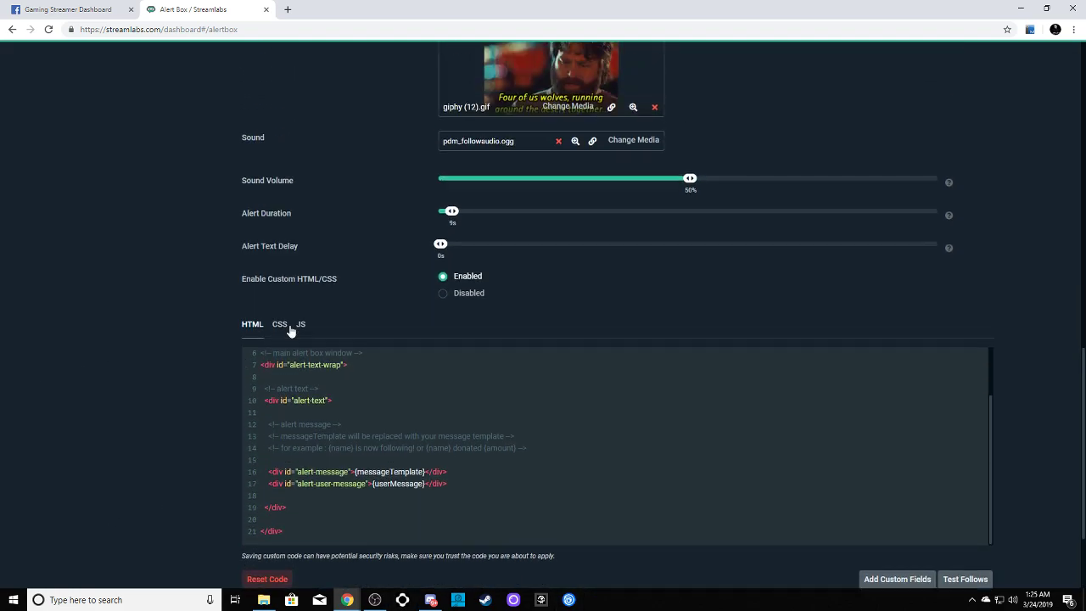
{"action": "left_click", "coordinate": [445, 334]}
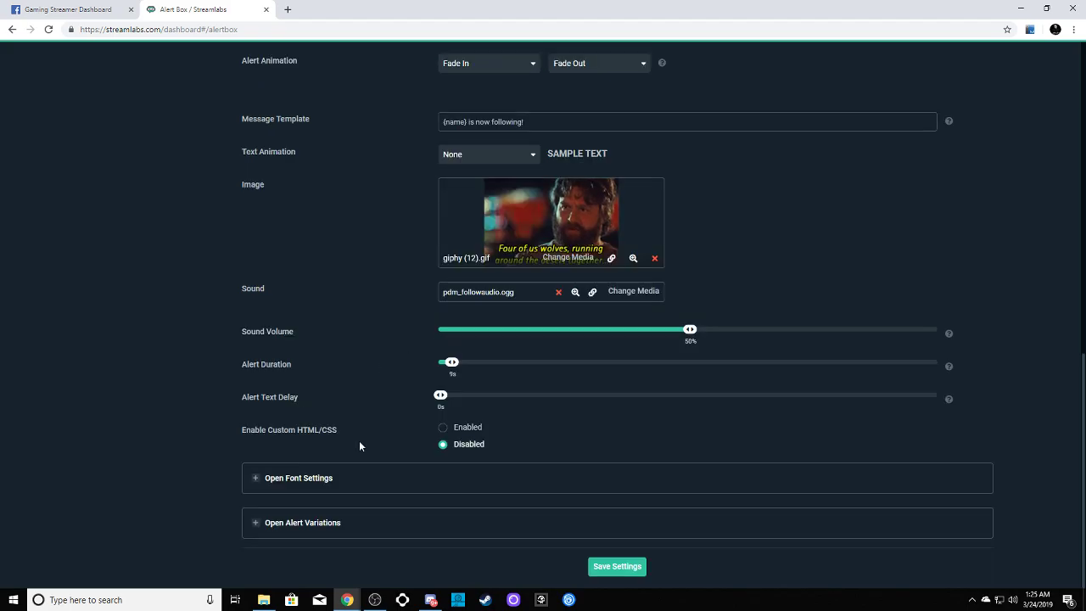
Scroll through the Alert Box alert tabs and view the Likes alert settings.
{"action": "scroll", "coordinate": [415, 426], "scroll_direction": "up", "scroll_amount": 2}
{"action": "scroll", "coordinate": [383, 440], "scroll_direction": "up", "scroll_amount": 4}
{"action": "scroll", "coordinate": [393, 416], "scroll_direction": "up", "scroll_amount": 3}
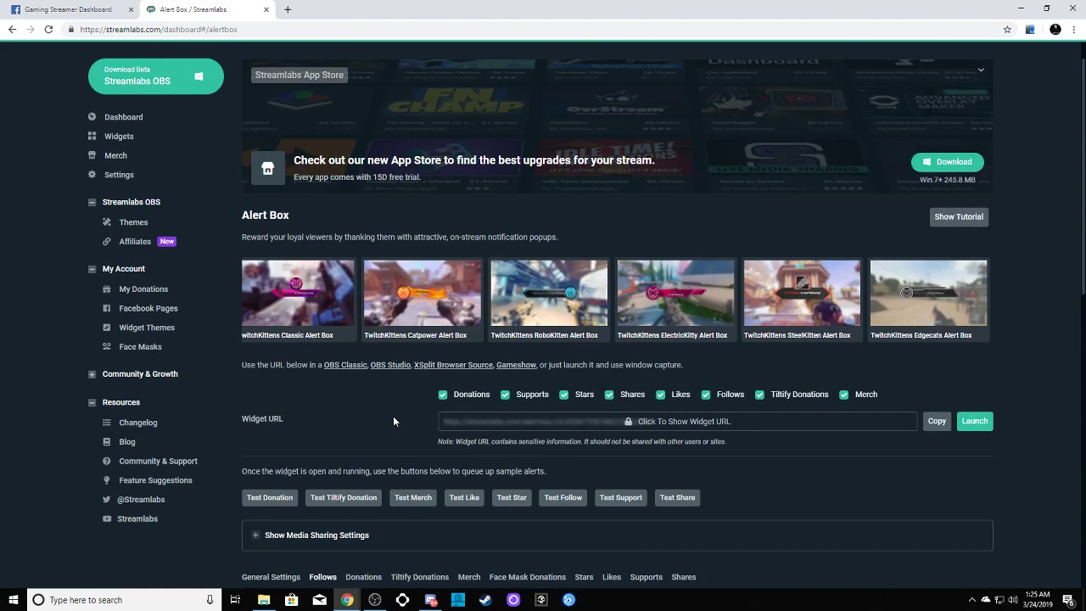
{"action": "scroll", "coordinate": [371, 463], "scroll_direction": "down", "scroll_amount": 1}
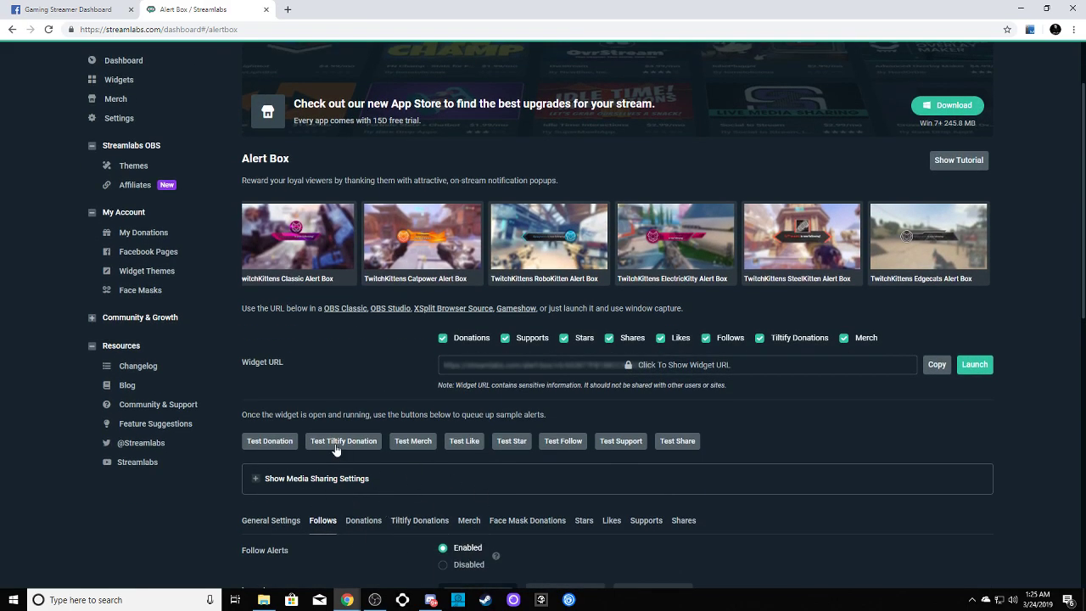
{"action": "scroll", "coordinate": [319, 495], "scroll_direction": "down", "scroll_amount": 1}
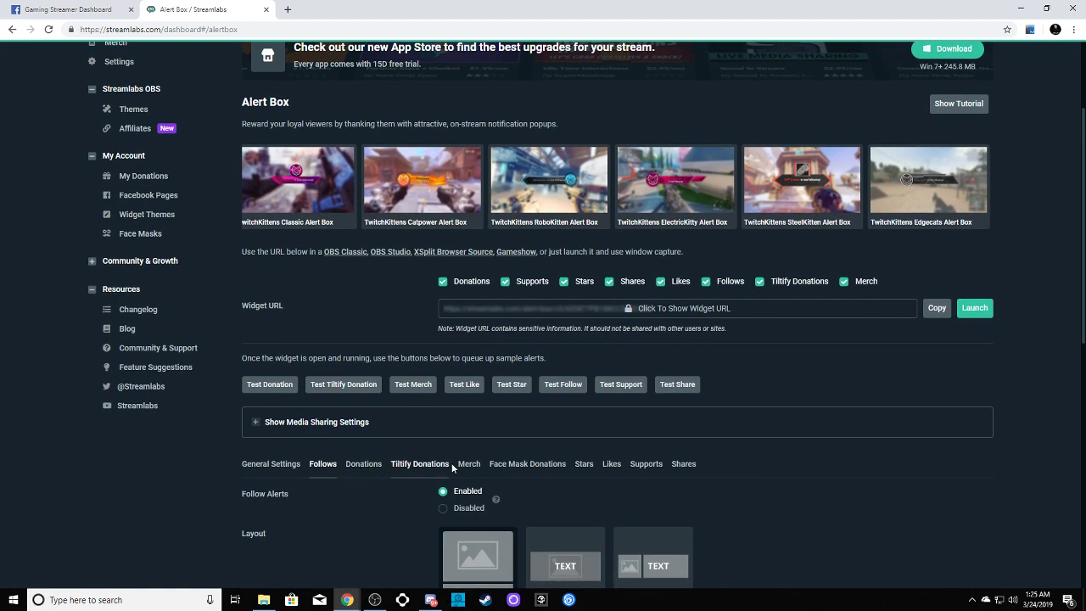
{"action": "left_click", "coordinate": [584, 464]}
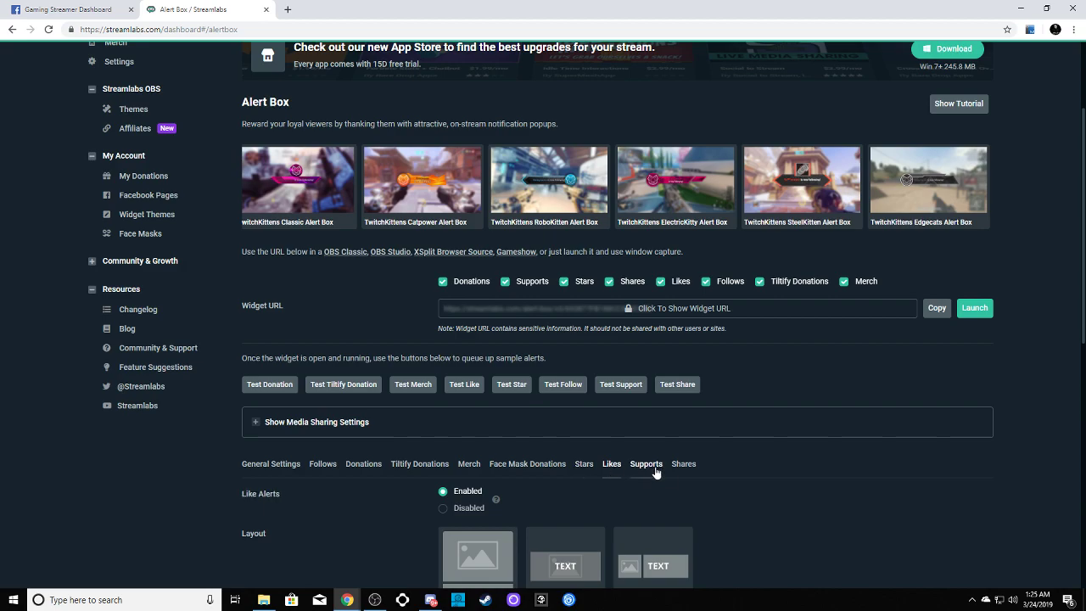
{"action": "scroll", "coordinate": [657, 463], "scroll_direction": "down", "scroll_amount": 2}
View the Supports and then Shares alert settings, reviewing the share image, sound and message.
{"action": "left_click", "coordinate": [658, 358]}
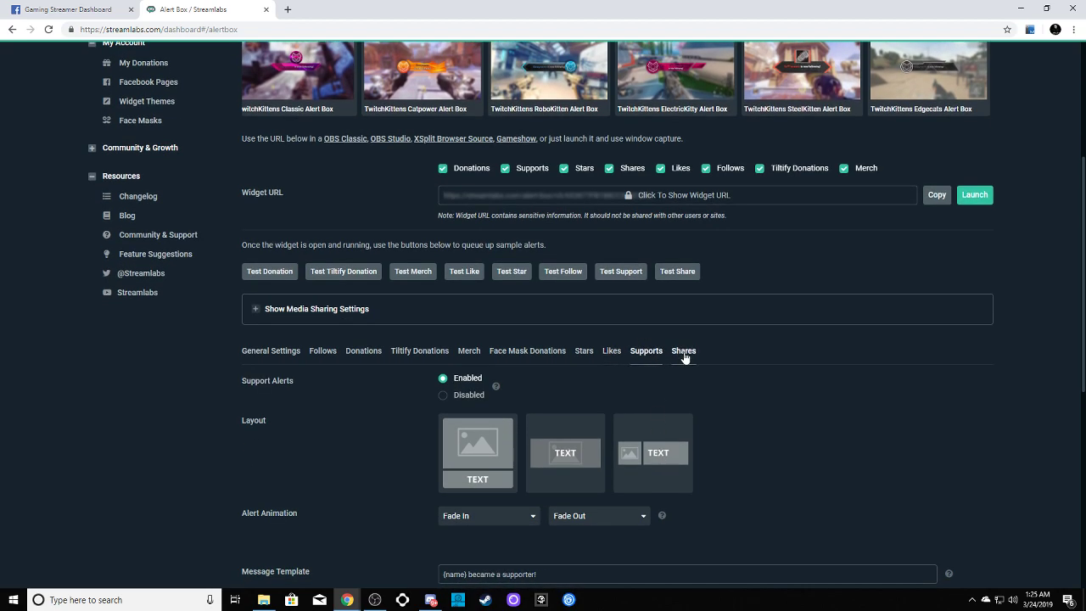
{"action": "left_click", "coordinate": [684, 354]}
{"action": "scroll", "coordinate": [685, 416], "scroll_direction": "down", "scroll_amount": 3}
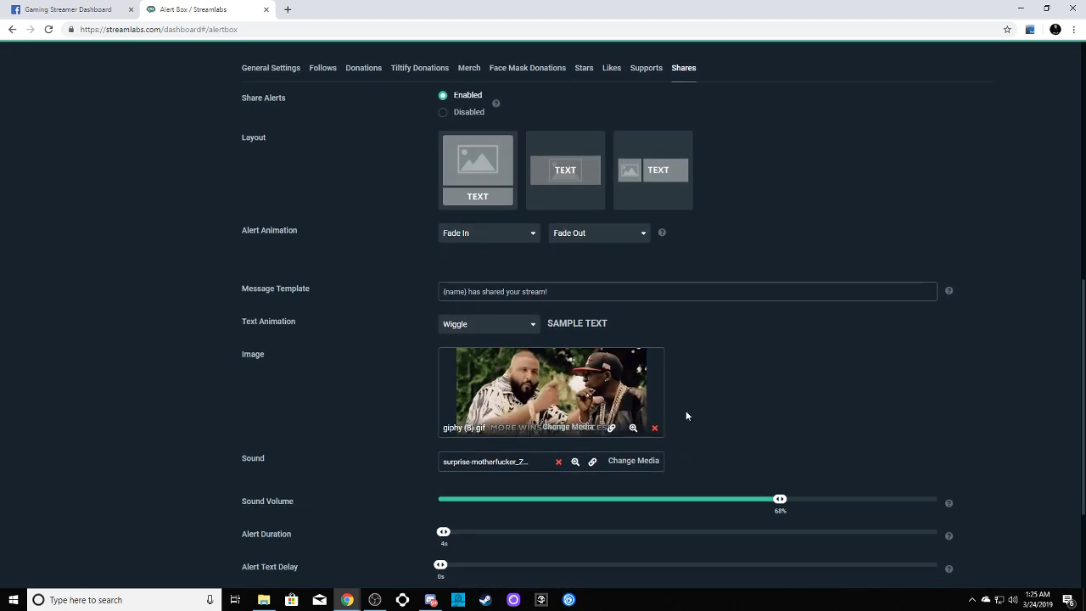
{"action": "scroll", "coordinate": [686, 410], "scroll_direction": "up", "scroll_amount": 1}
{"action": "scroll", "coordinate": [789, 472], "scroll_direction": "up", "scroll_amount": 2}
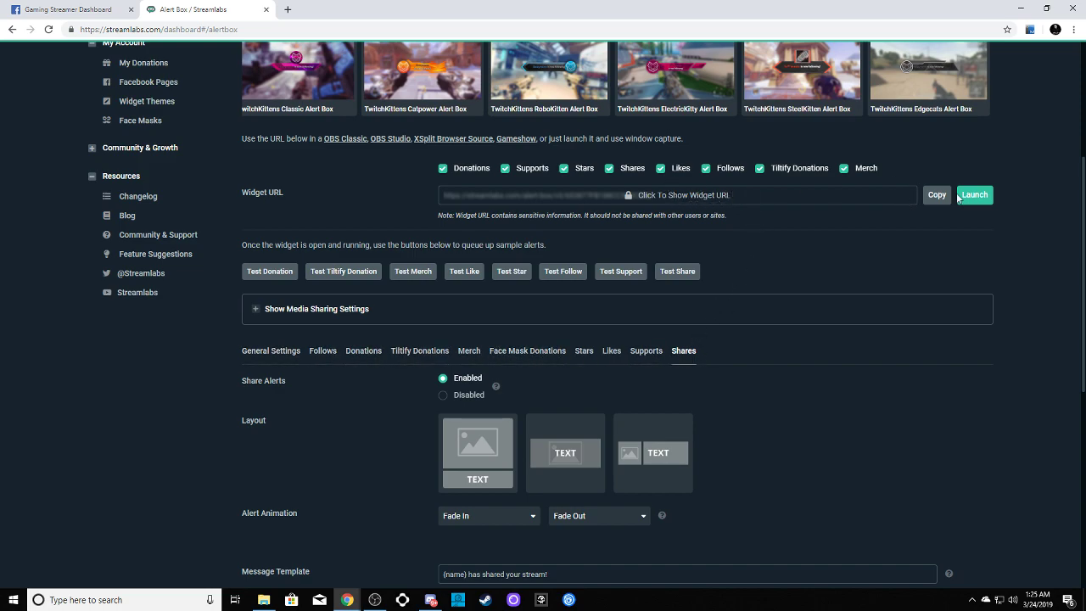
Reveal the Alert Box widget URL, select it and copy it to the clipboard.
{"action": "left_click", "coordinate": [708, 200]}
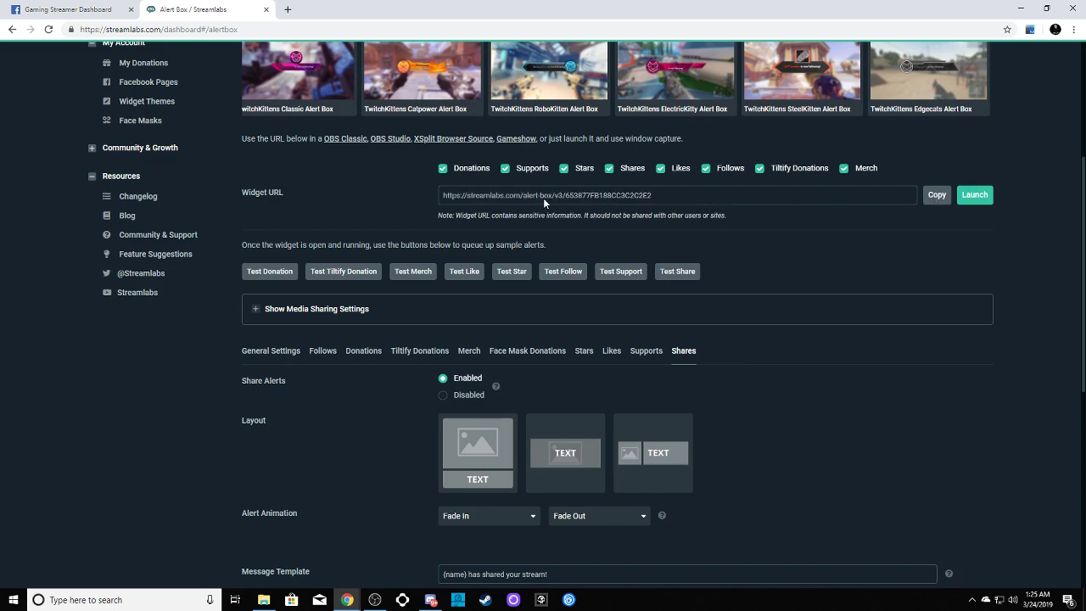
{"action": "left_click_drag", "start_coordinate": [652, 195], "coordinate": [567, 192]}
{"action": "left_click", "coordinate": [431, 200]}
{"action": "left_click_drag", "start_coordinate": [650, 197], "coordinate": [582, 197]}
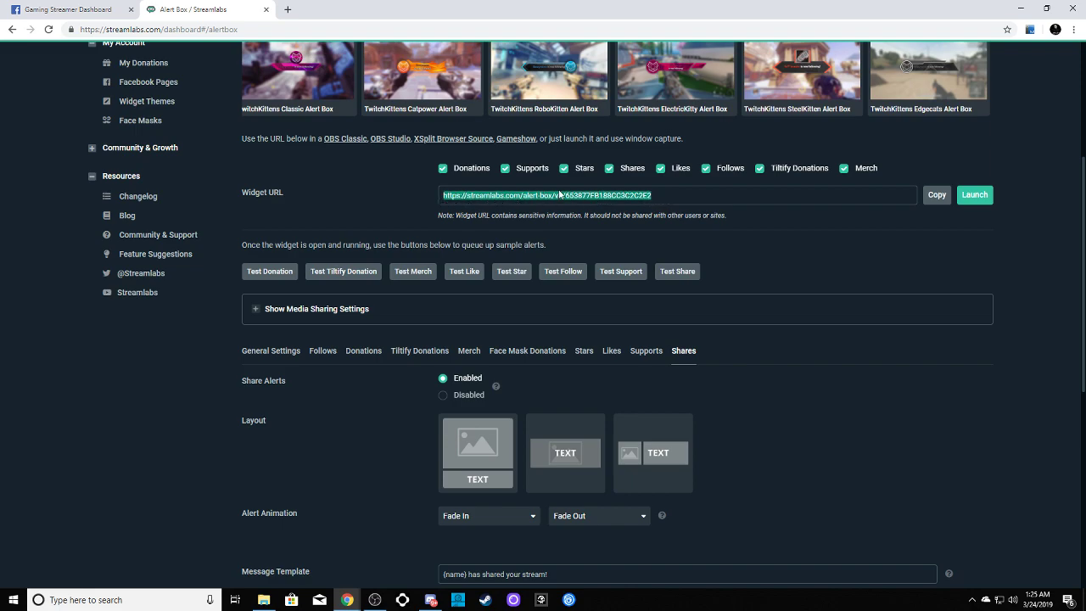
{"action": "left_click", "coordinate": [938, 197]}
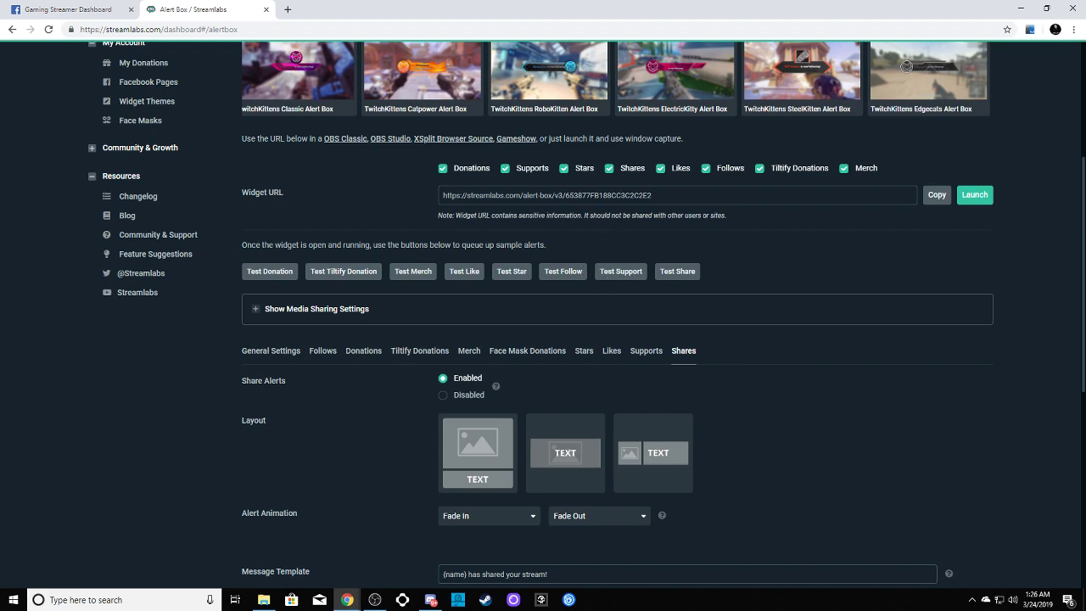
{"action": "key", "text": "alt+Tab"}
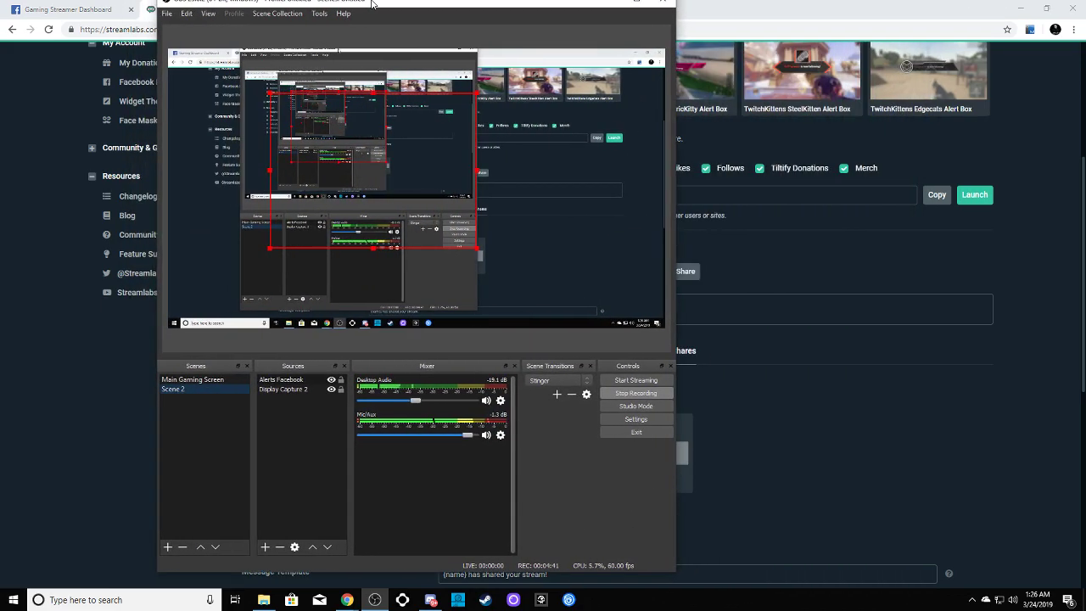
Add a new Browser source in OBS named 'Facebook Streamlabs Alerts'.
{"action": "left_click_drag", "start_coordinate": [516, 4], "coordinate": [405, 15]}
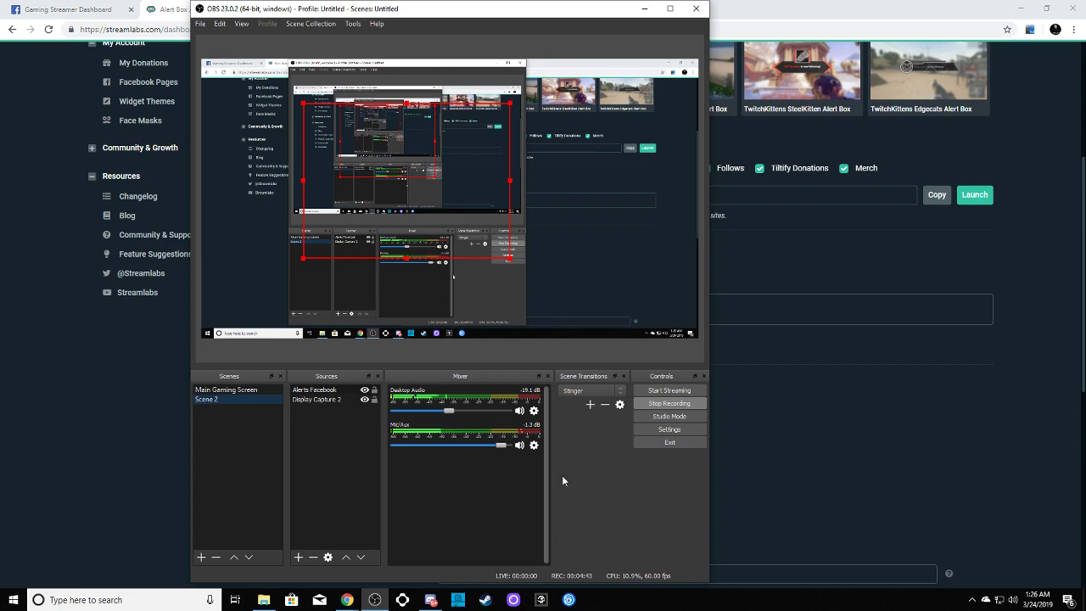
{"action": "left_click", "coordinate": [298, 558]}
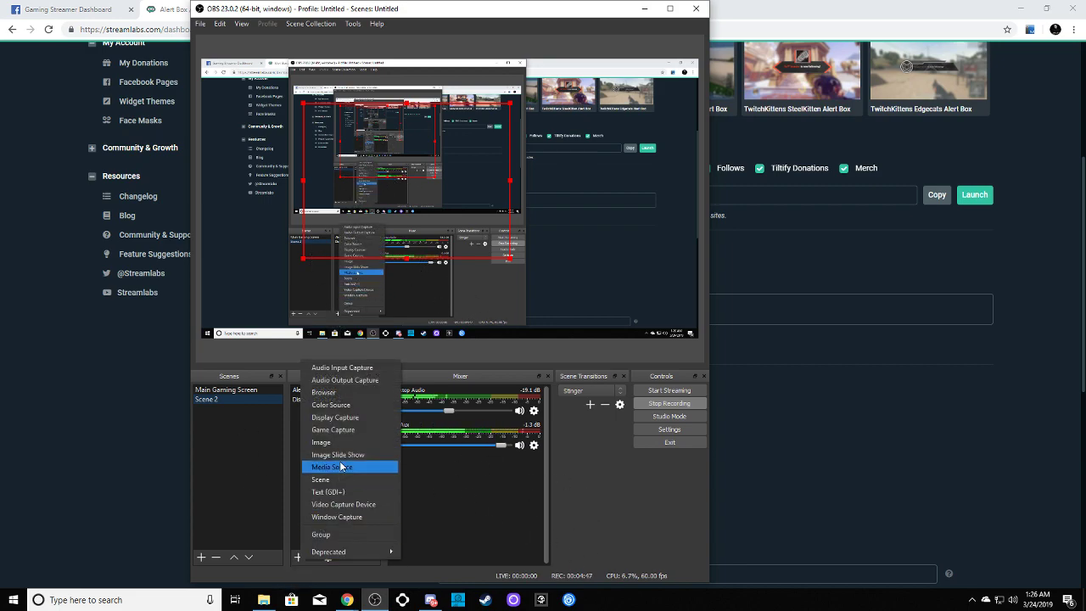
{"action": "left_click", "coordinate": [345, 394]}
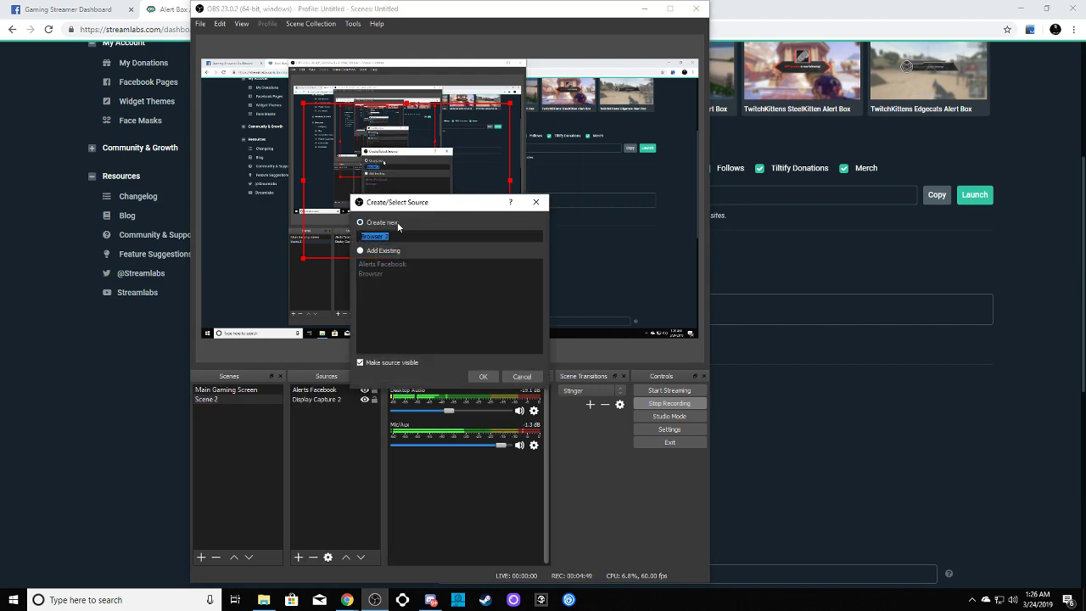
{"action": "key", "text": "BackSpace"}
{"action": "key", "text": "BackSpace"}
{"action": "key", "text": "BackSpace"}
{"action": "type", "text": "Faceboo"}
{"action": "type", "text": "k Streaml"}
{"action": "type", "text": "abs Alerts"}
{"action": "left_click", "coordinate": [483, 375]}
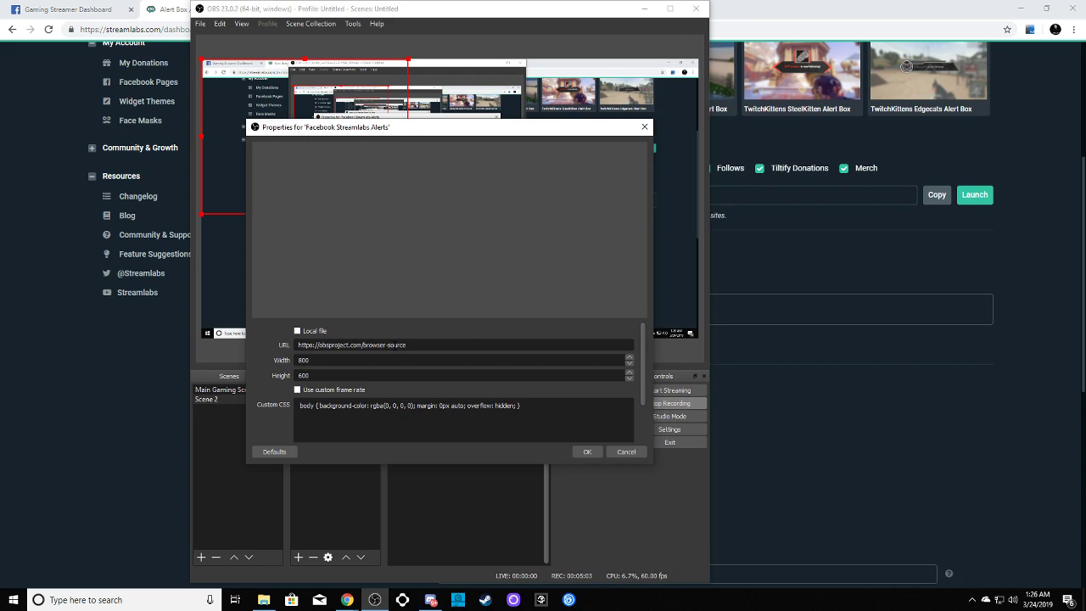
Replace the browser source's placeholder URL with the copied Streamlabs widget URL and save.
{"action": "left_click_drag", "start_coordinate": [427, 349], "coordinate": [261, 354]}
{"action": "key", "text": "BackSpace"}
{"action": "right_click", "coordinate": [391, 345]}
{"action": "left_click", "coordinate": [409, 407]}
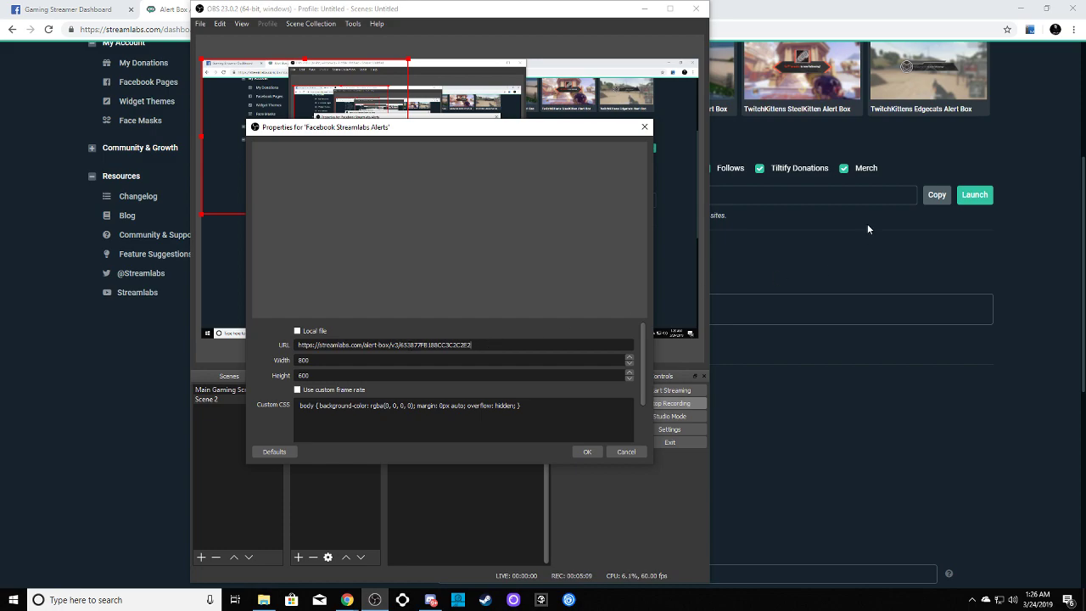
{"action": "left_click", "coordinate": [588, 450]}
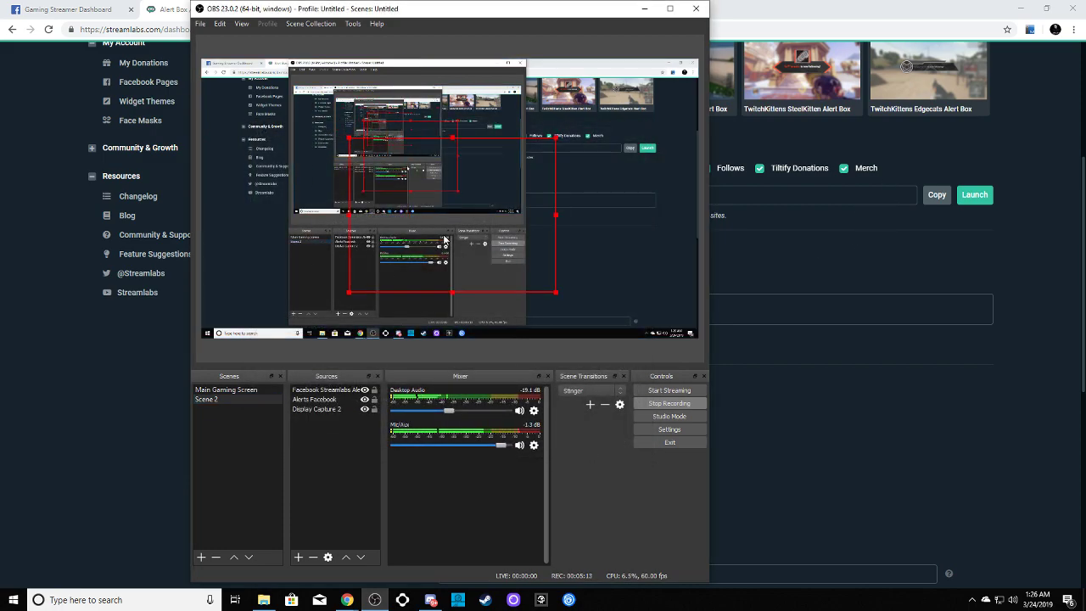
Move the alert source up-left in the preview and split Streamlabs into its own window.
{"action": "left_click_drag", "start_coordinate": [443, 240], "coordinate": [410, 212]}
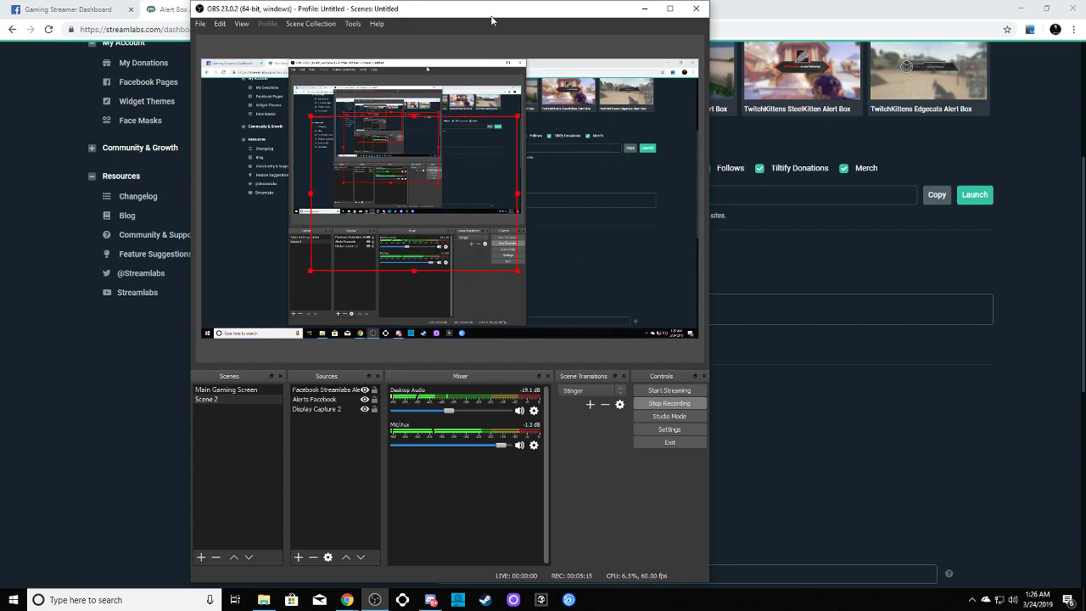
{"action": "left_click_drag", "start_coordinate": [491, 20], "coordinate": [411, 35]}
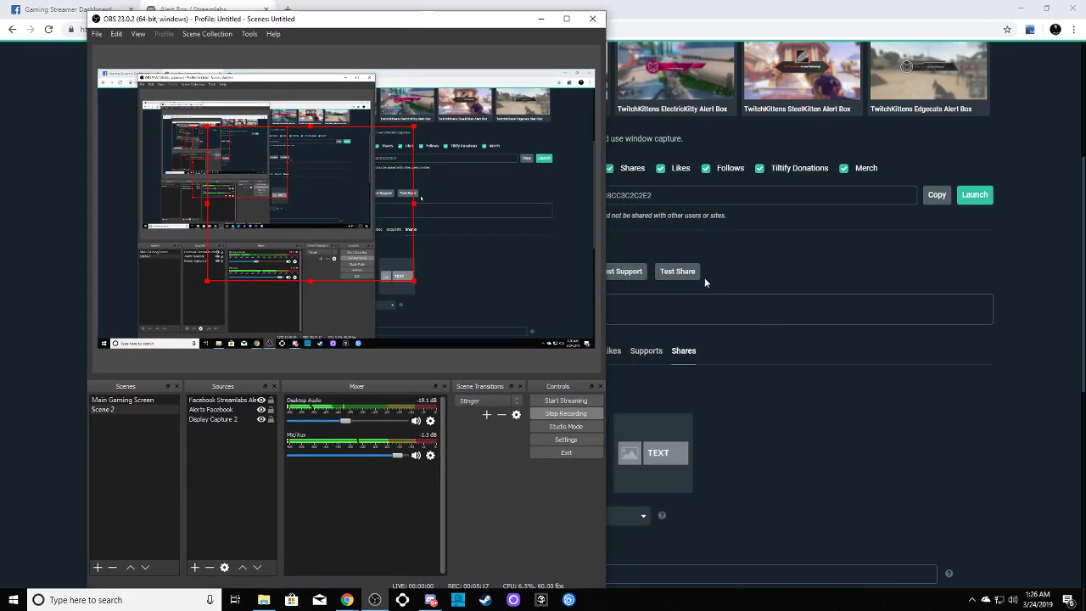
{"action": "left_click", "coordinate": [742, 260]}
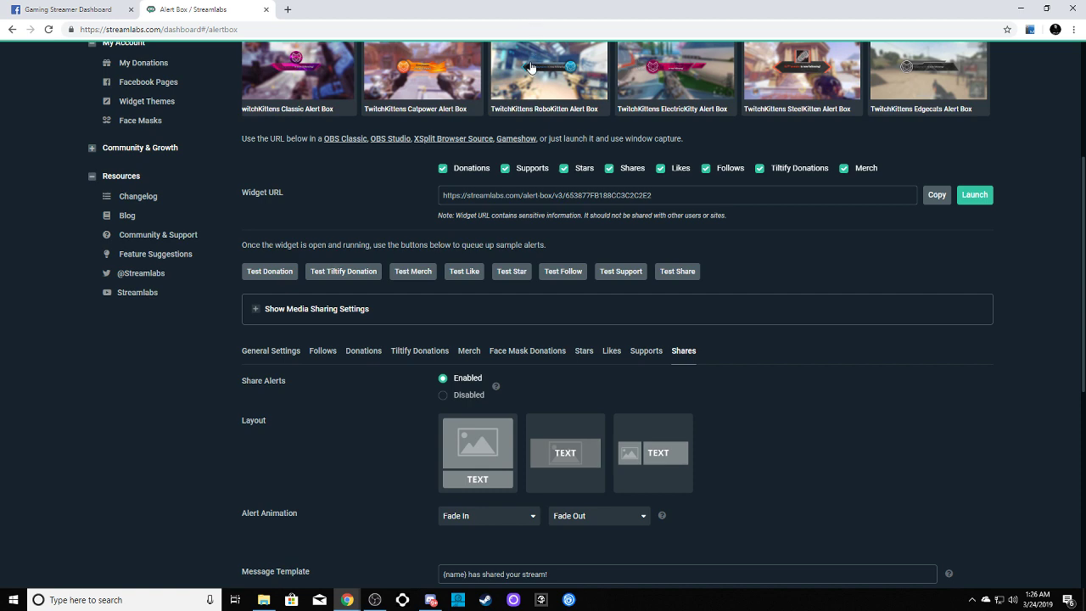
{"action": "left_click_drag", "start_coordinate": [229, 17], "coordinate": [848, 4]}
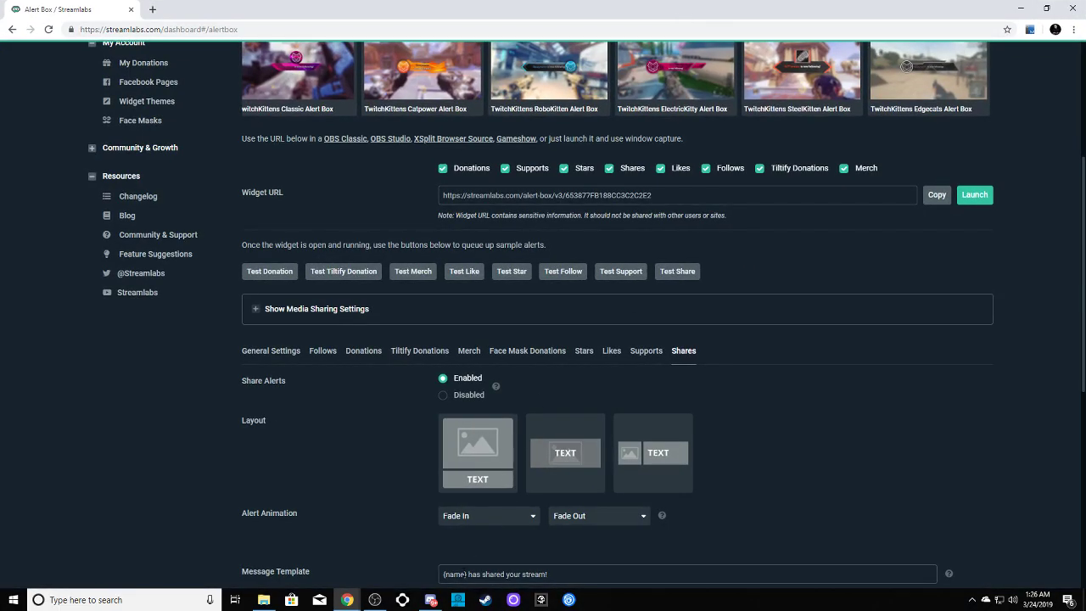
Place the shrunken Streamlabs window beside OBS and fire a test like alert.
{"action": "left_click", "coordinate": [374, 600]}
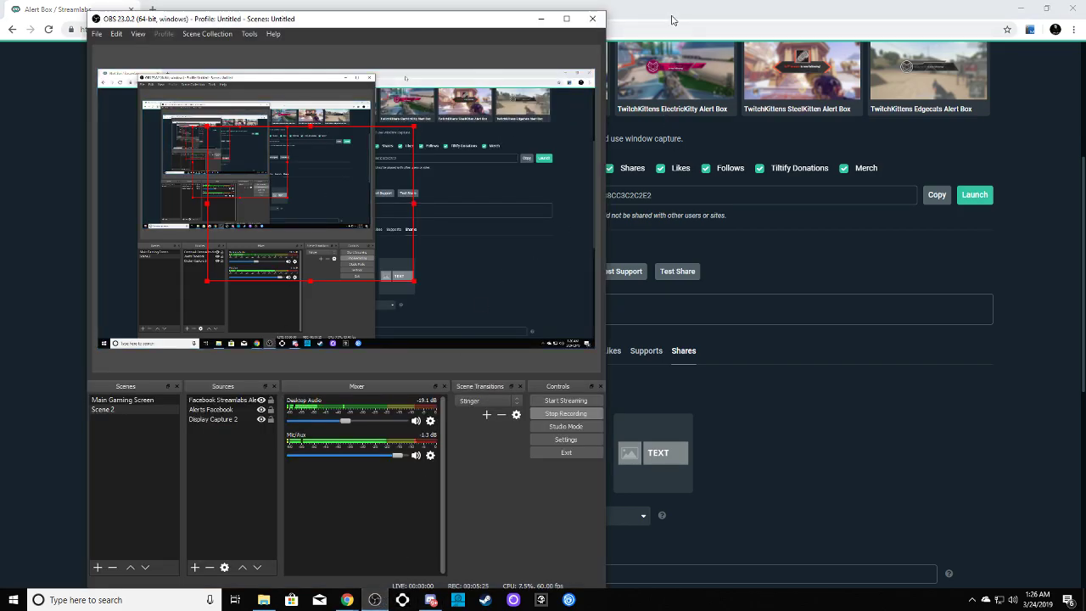
{"action": "left_click_drag", "start_coordinate": [671, 19], "coordinate": [959, 79]}
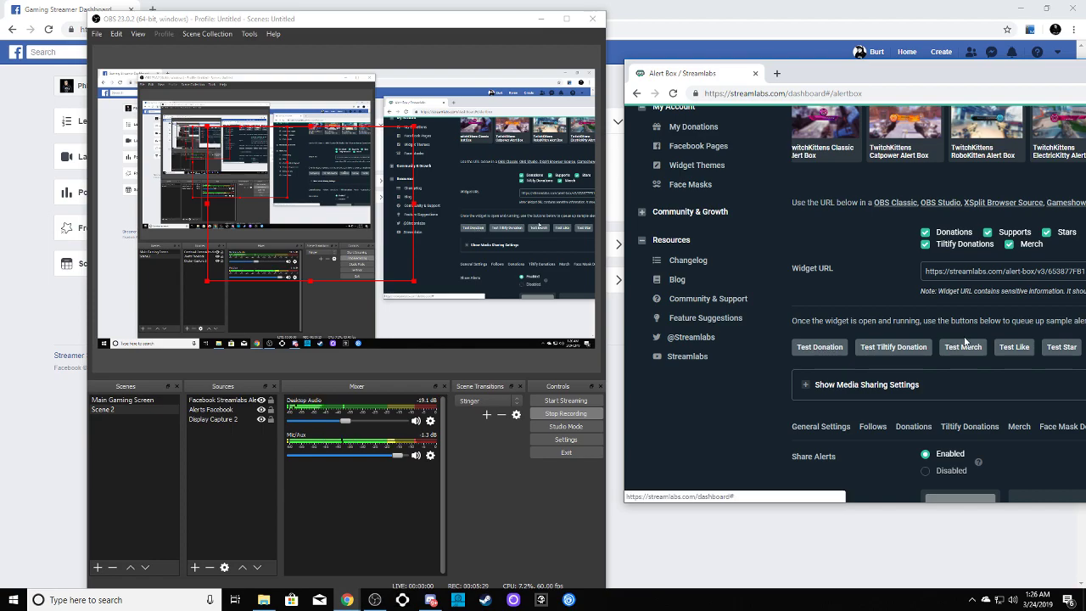
{"action": "left_click", "coordinate": [1015, 348]}
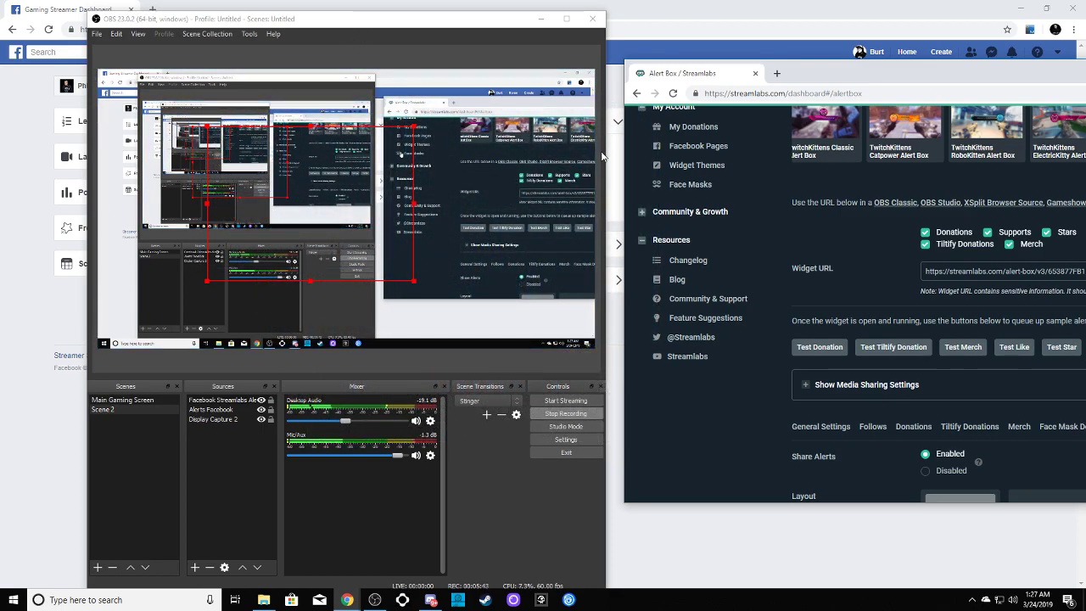
{"action": "left_click_drag", "start_coordinate": [867, 76], "coordinate": [824, 81]}
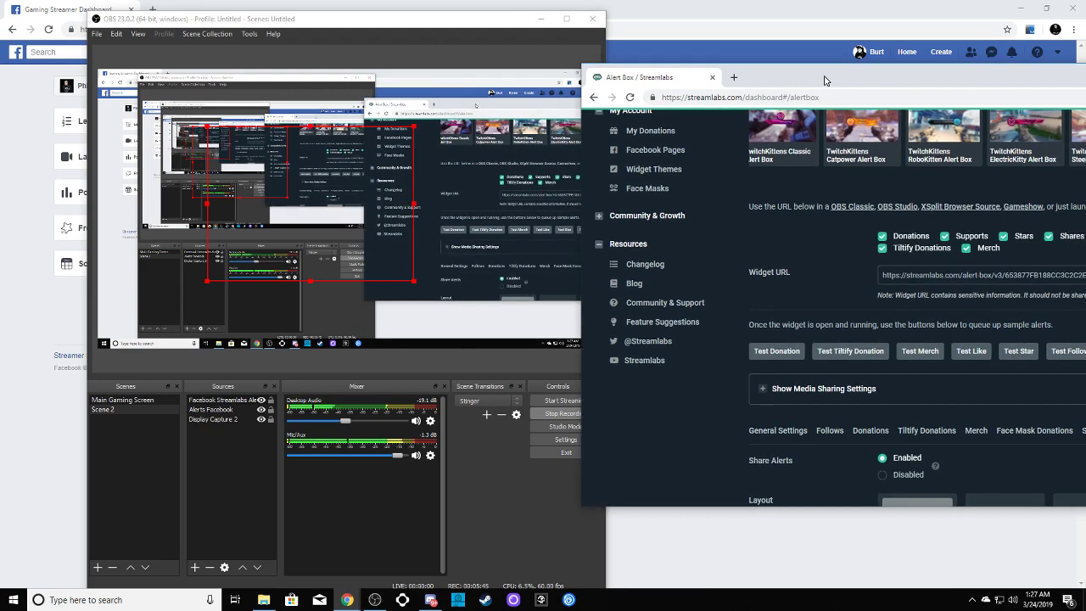
Fire test Stars, follow and share alerts, shifting the Streamlabs window to watch each play in OBS.
{"action": "left_click", "coordinate": [1023, 354]}
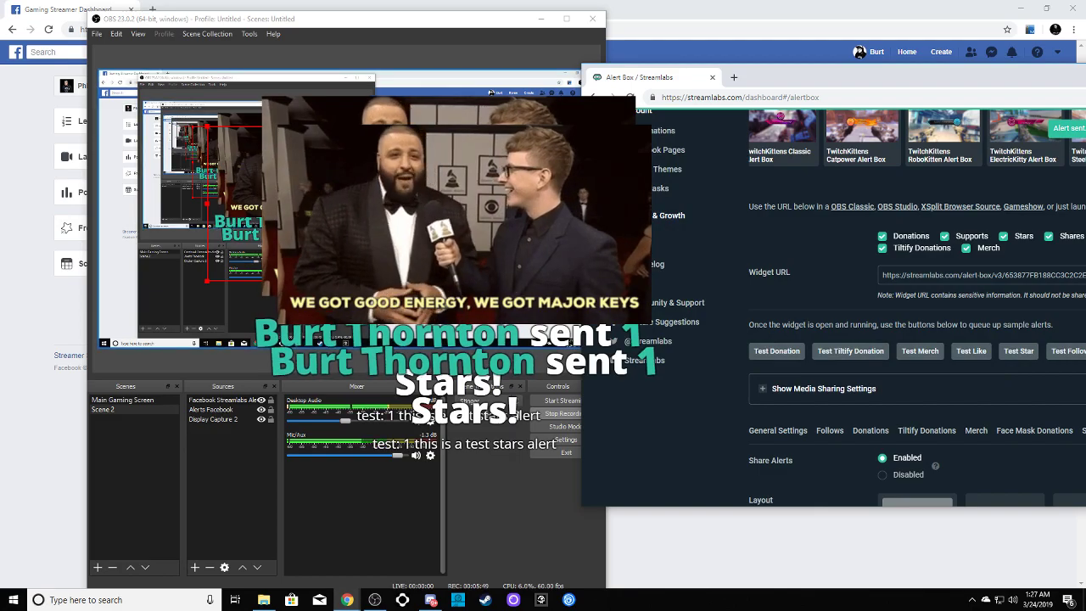
{"action": "left_click_drag", "start_coordinate": [838, 76], "coordinate": [705, 85]}
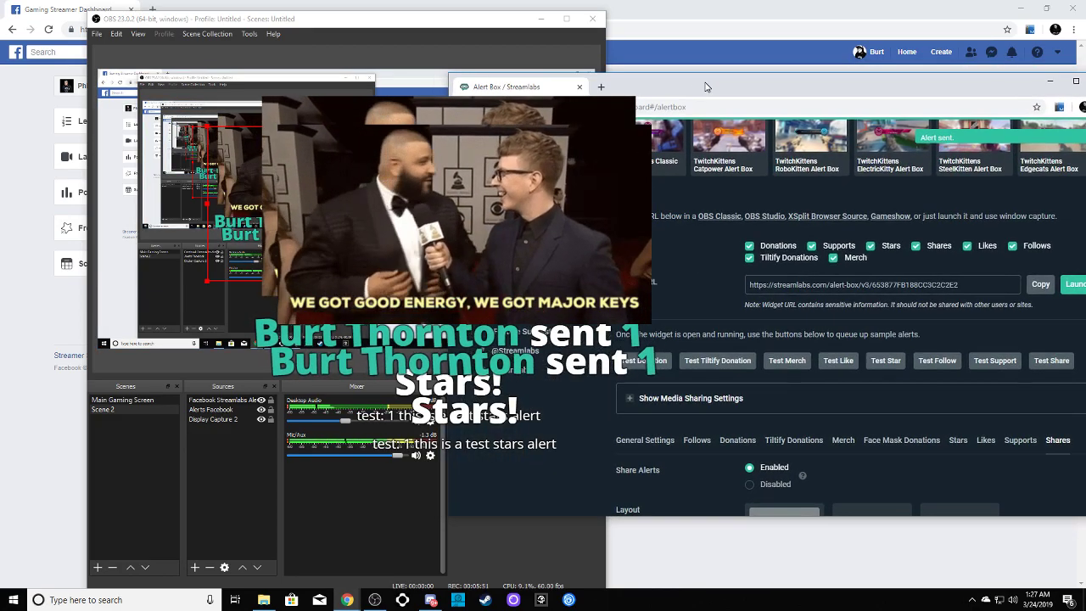
{"action": "left_click", "coordinate": [942, 364]}
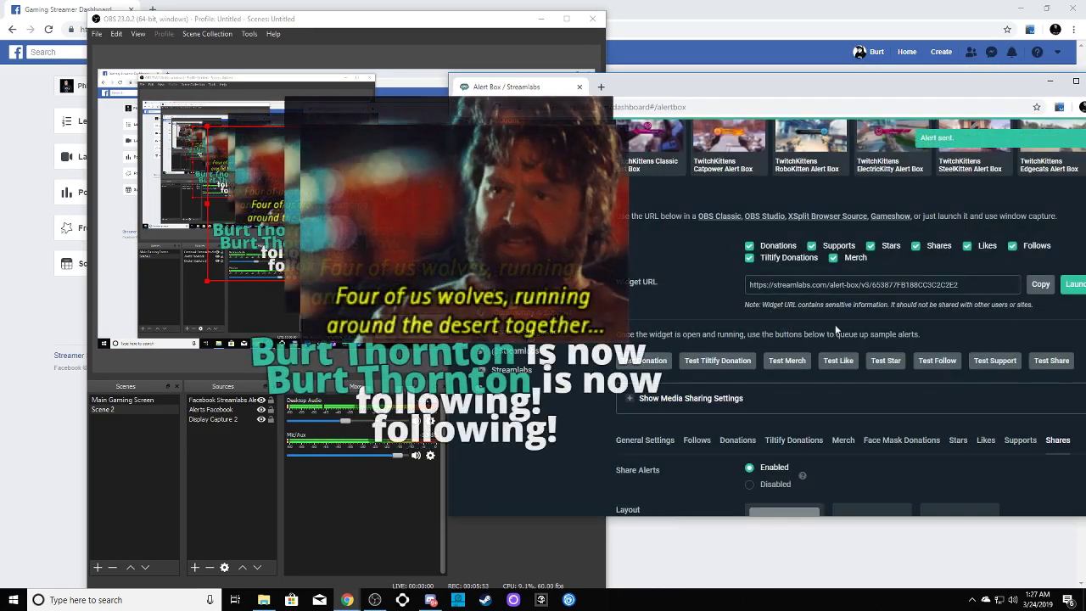
{"action": "left_click", "coordinate": [1050, 360]}
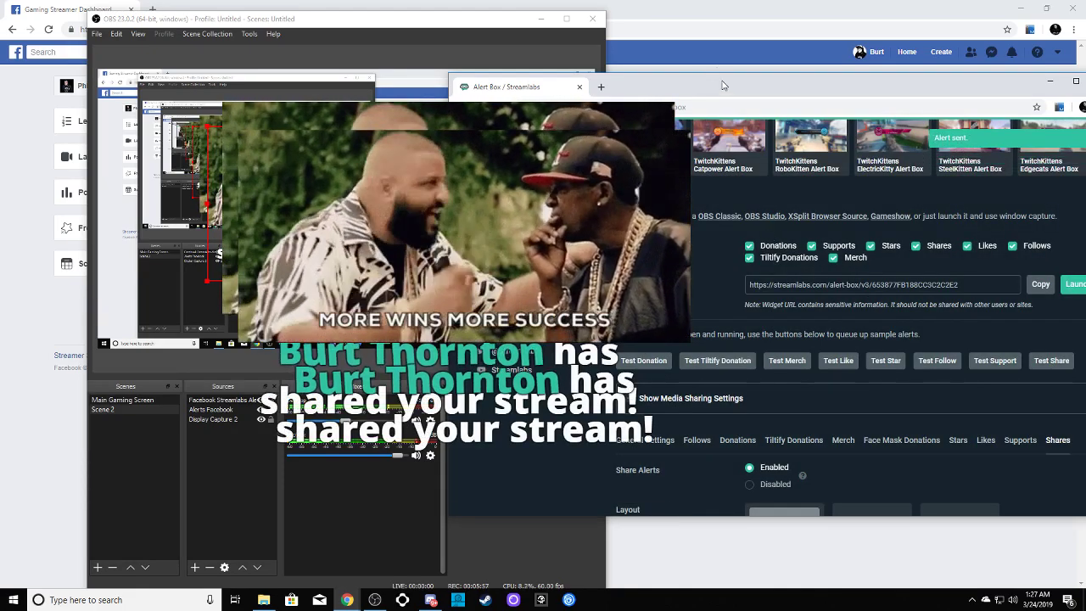
{"action": "mouse_move", "coordinate": [722, 94]}
{"action": "left_mouse_down"}
{"action": "mouse_move", "coordinate": [802, 65]}
{"action": "mouse_move", "coordinate": [804, 129]}
{"action": "mouse_move", "coordinate": [759, 92]}
{"action": "left_mouse_up"}
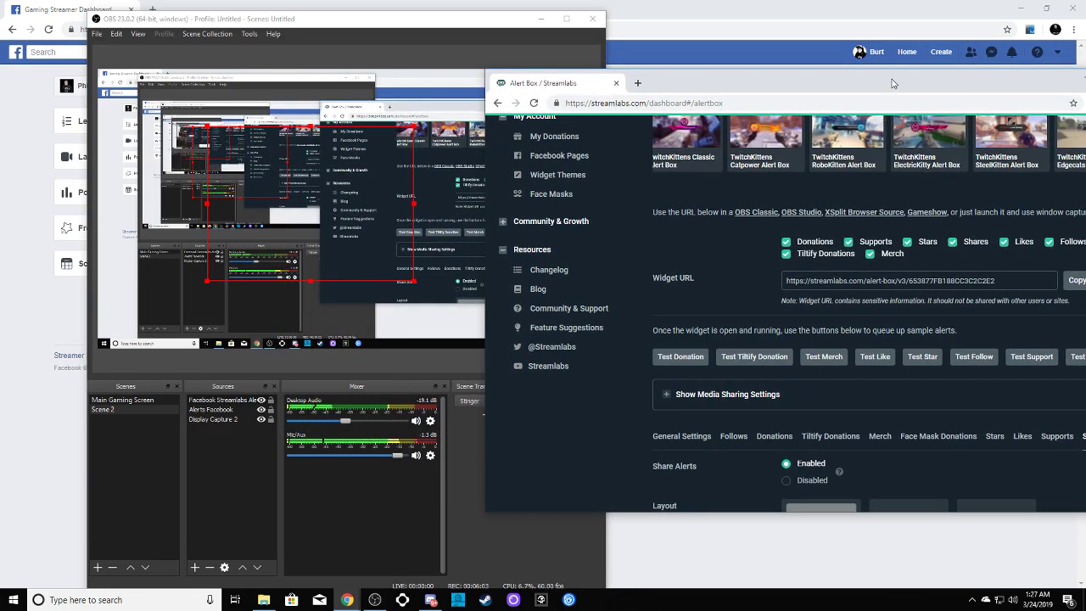
{"action": "mouse_move", "coordinate": [892, 83]}
{"action": "left_mouse_down"}
{"action": "mouse_move", "coordinate": [872, 102]}
{"action": "mouse_move", "coordinate": [782, 90]}
{"action": "mouse_move", "coordinate": [1041, 65]}
{"action": "left_mouse_up"}
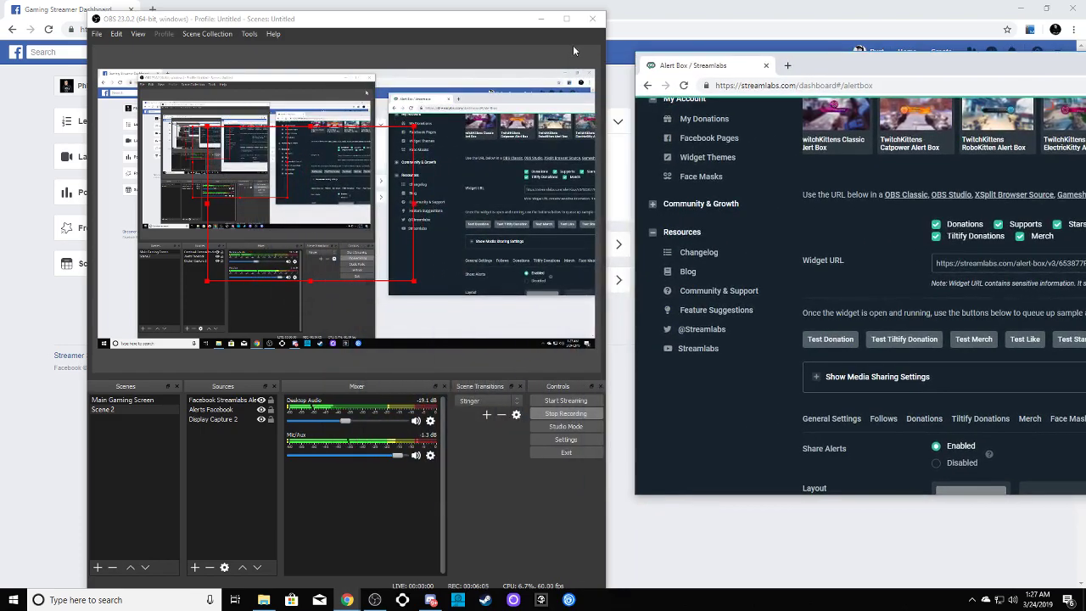
Minimize OBS and make the Streamlabs Alert Box window fill the screen.
{"action": "left_click", "coordinate": [541, 19]}
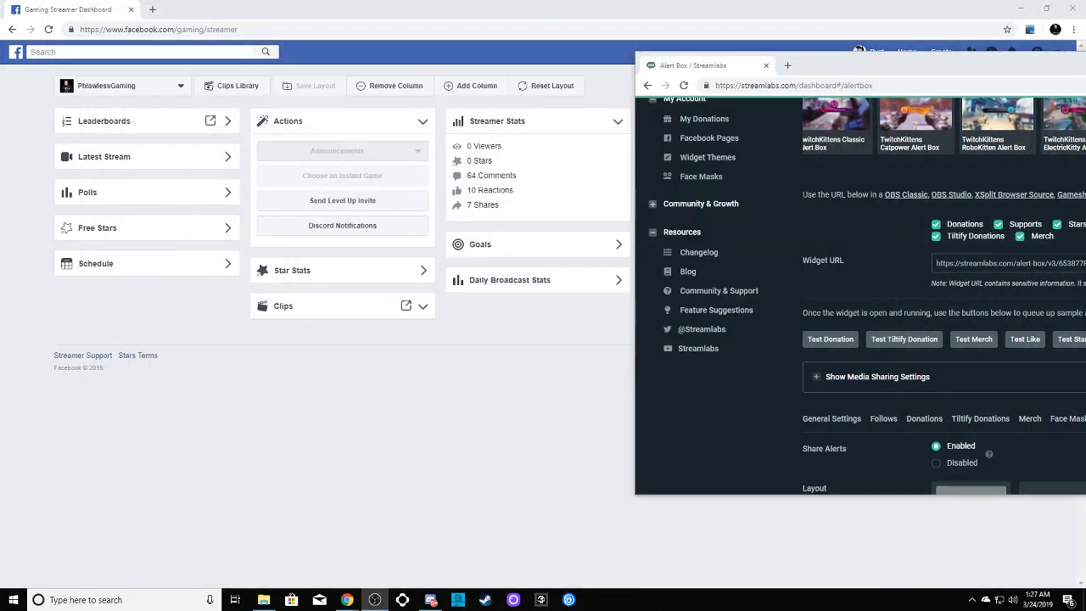
{"action": "mouse_move", "coordinate": [995, 76]}
{"action": "left_mouse_down"}
{"action": "mouse_move", "coordinate": [433, 78]}
{"action": "mouse_move", "coordinate": [581, 129]}
{"action": "left_mouse_up"}
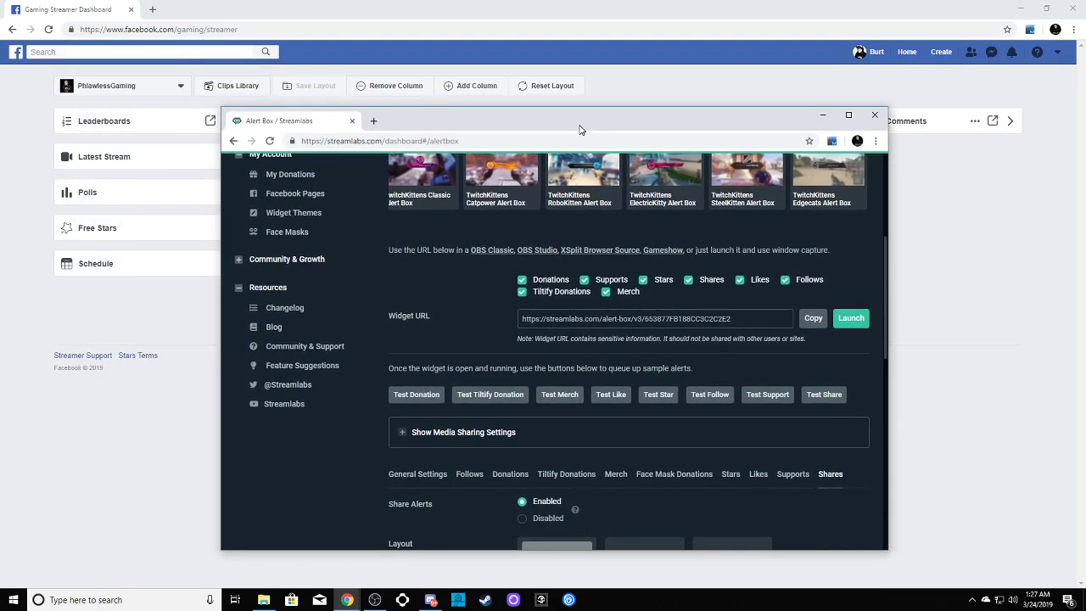
{"action": "left_click", "coordinate": [849, 115]}
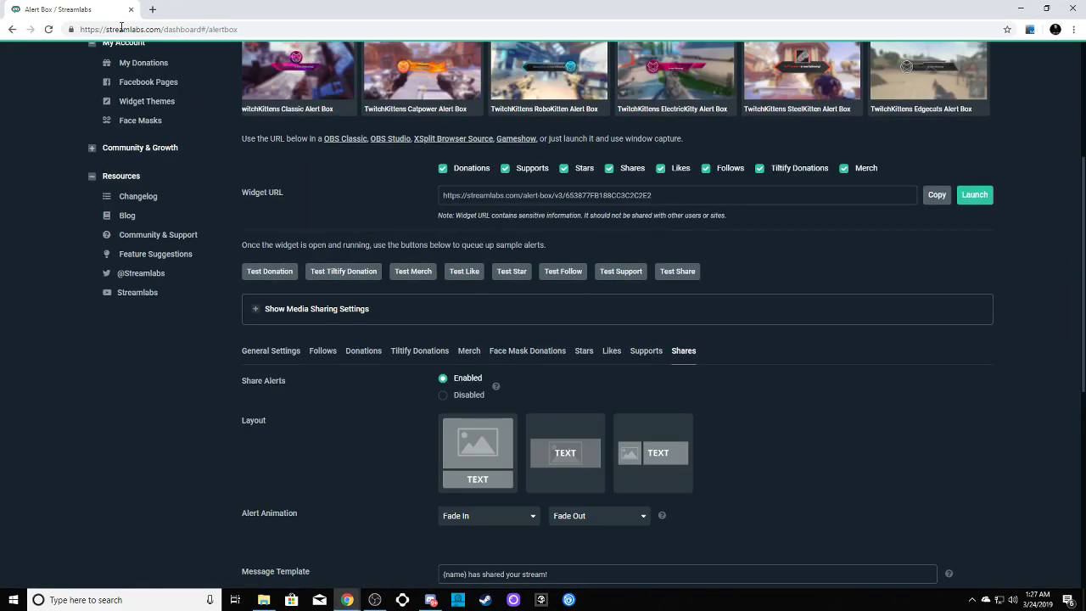